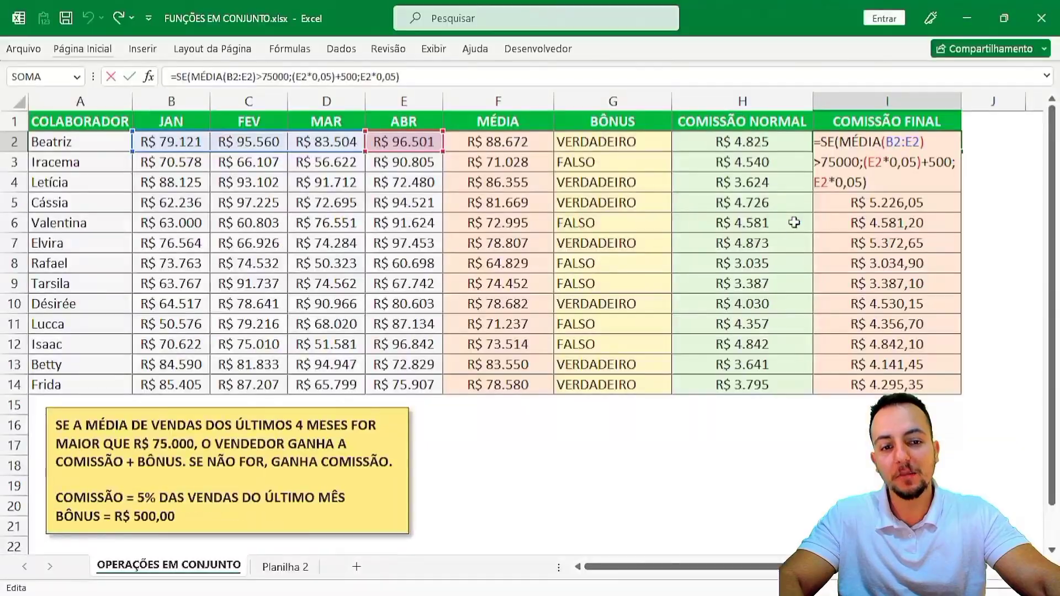
# Leave the COMISSÃO FINAL formula in I2 unedited and examine the collaborators' rows in the sales table.
pyautogui.press('Escape')
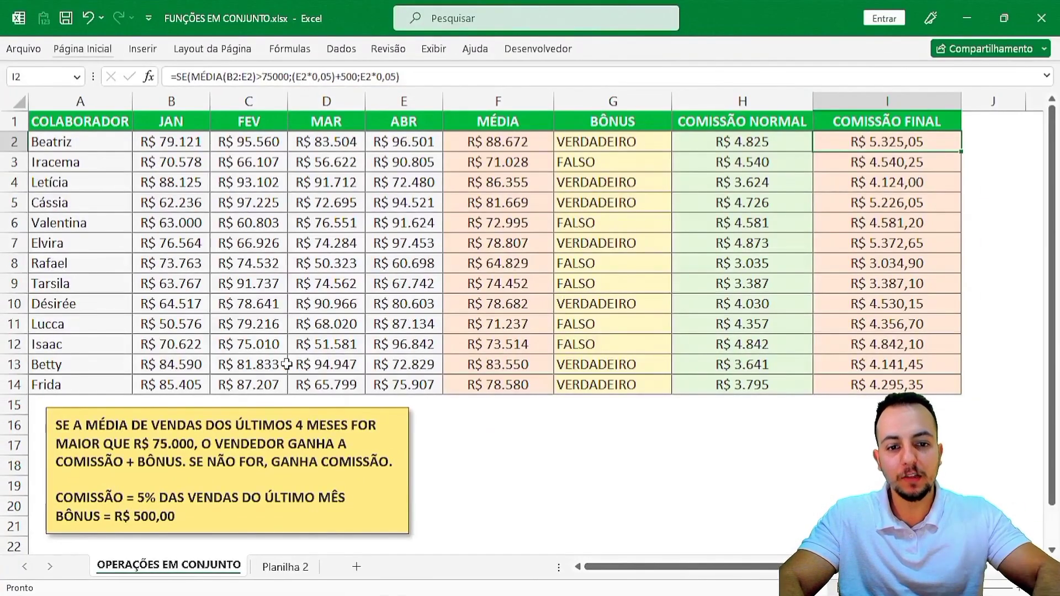
pyautogui.press('Left')
pyautogui.press('Left')
pyautogui.press('Left')
pyautogui.press('Left')
pyautogui.press('Left')
pyautogui.press('Left')
pyautogui.press('Left')
pyautogui.press('Left')
pyautogui.press('Down')
pyautogui.press('Down')
pyautogui.press('Down')
pyautogui.press('Down')
pyautogui.press('Down')
pyautogui.press('Down')
pyautogui.press('Down')
pyautogui.press('Down')
pyautogui.press('Down')
pyautogui.press('Down')
pyautogui.press('Down')
pyautogui.press('Down')
pyautogui.hotkey('shift', 'space')
pyautogui.press('Left')
pyautogui.hotkey('ctrl', 'Home')
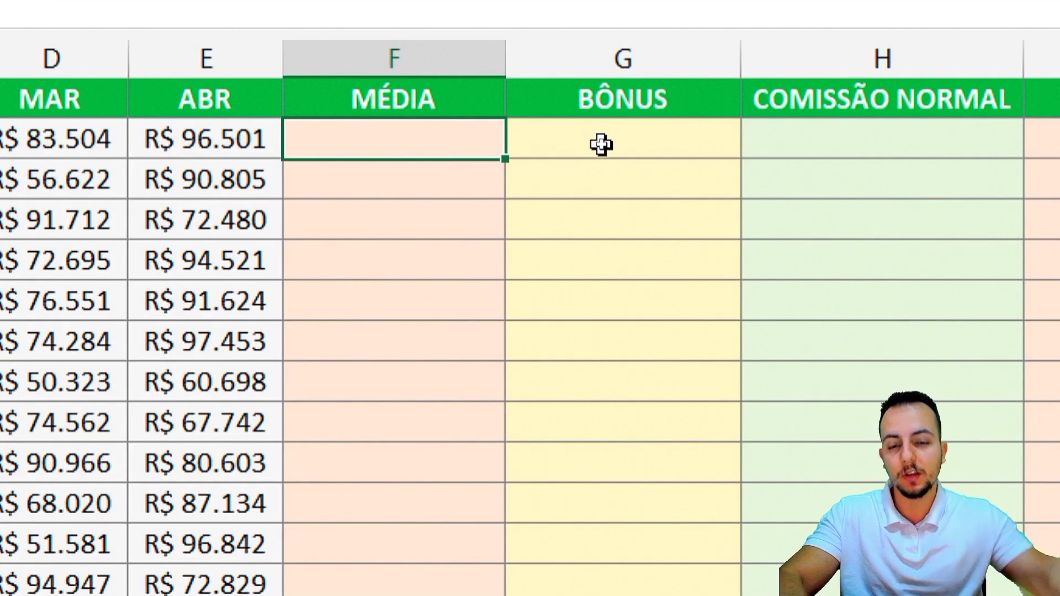
# Look over the empty MÉDIA, BÔNUS, COMISSÃO NORMAL and COMISSÃO FINAL columns.
pyautogui.click(402, 54)
pyautogui.click(574, 48)
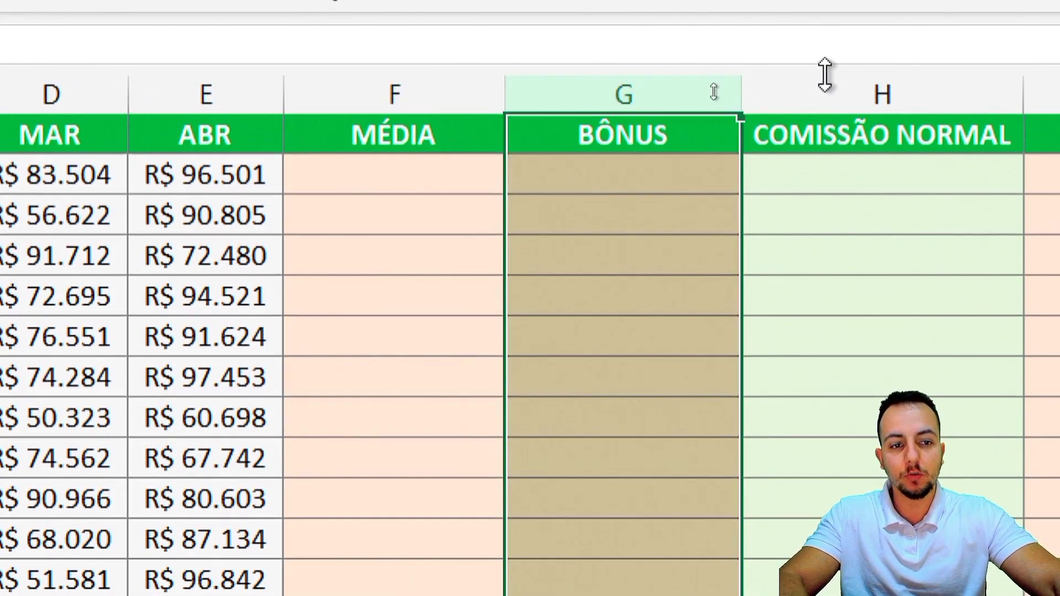
pyautogui.click(844, 88)
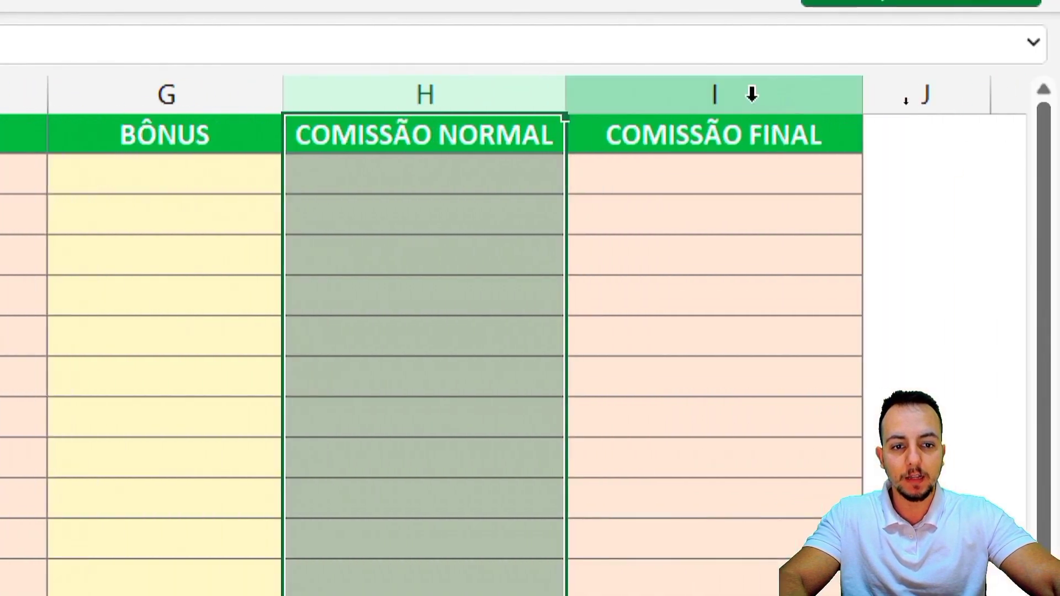
pyautogui.click(752, 95)
pyautogui.moveTo(761, 88)
pyautogui.mouseDown()
pyautogui.moveTo(718, 97)
pyautogui.moveTo(751, 100)
pyautogui.mouseUp()
pyautogui.moveTo(660, 222); pyautogui.dragTo(573, 343)
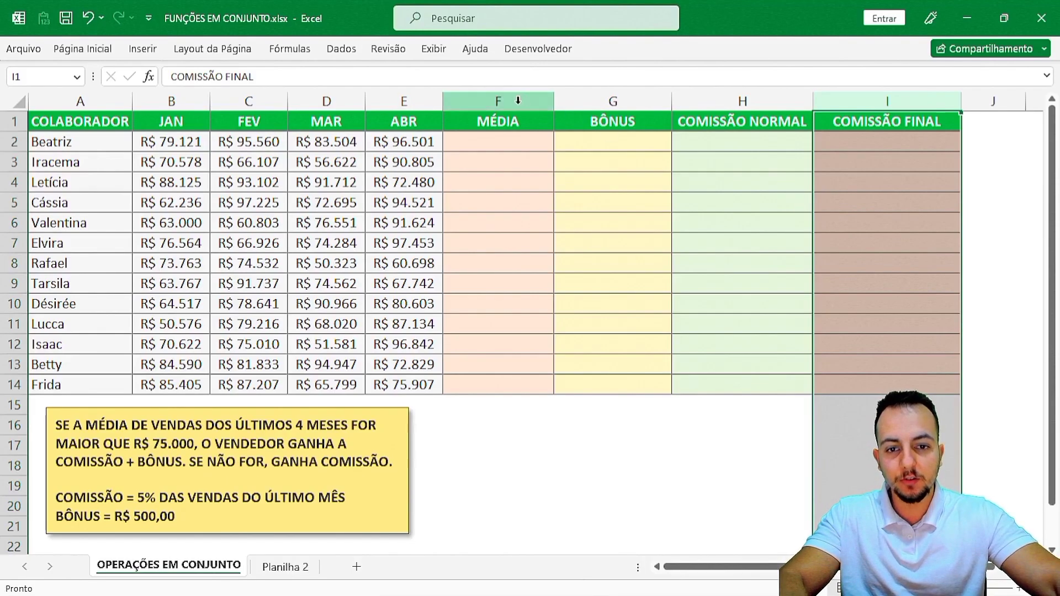
# Try deleting the MÉDIA, BÔNUS and COMISSÃO NORMAL columns, and undo the deletion.
pyautogui.moveTo(518, 100); pyautogui.dragTo(718, 101)
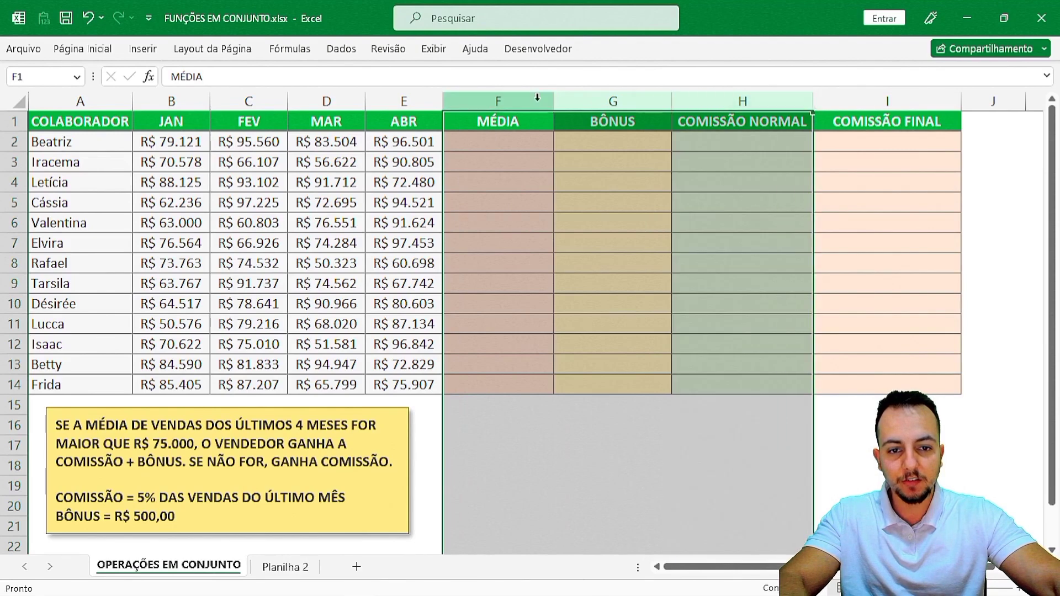
pyautogui.rightClick(605, 102)
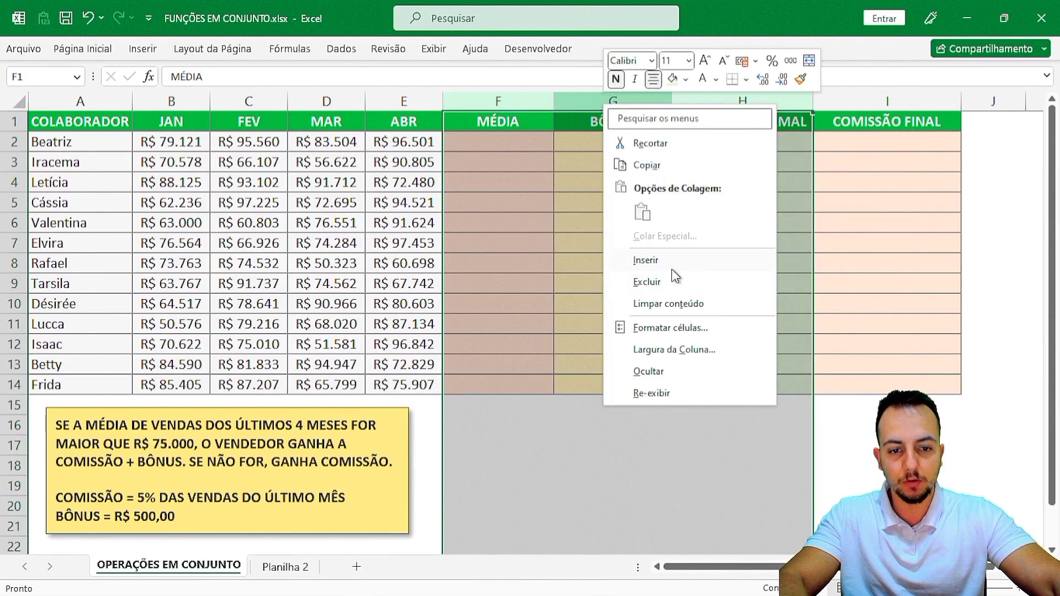
pyautogui.click(640, 281)
pyautogui.click(540, 150)
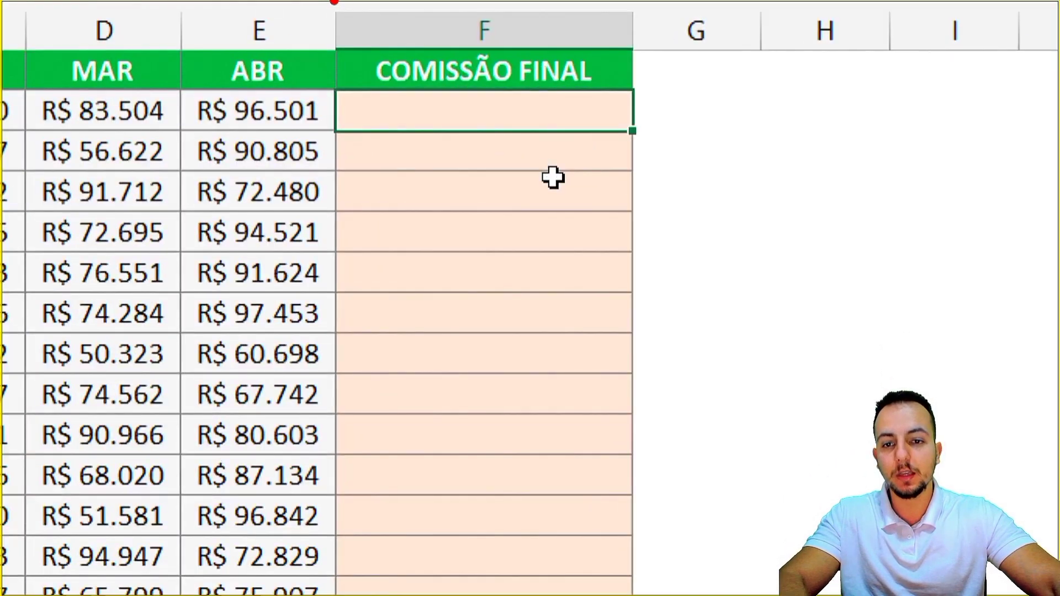
pyautogui.moveTo(326, 12); pyautogui.dragTo(627, 333)
pyautogui.moveTo(664, 221); pyautogui.dragTo(828, 203)
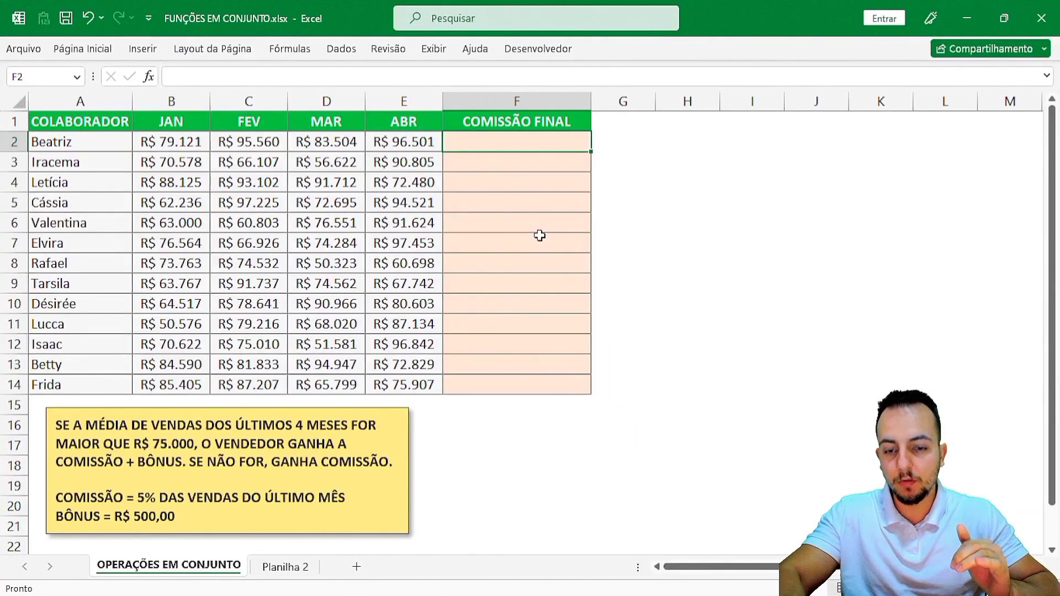
pyautogui.hotkey('ctrl', 'z')
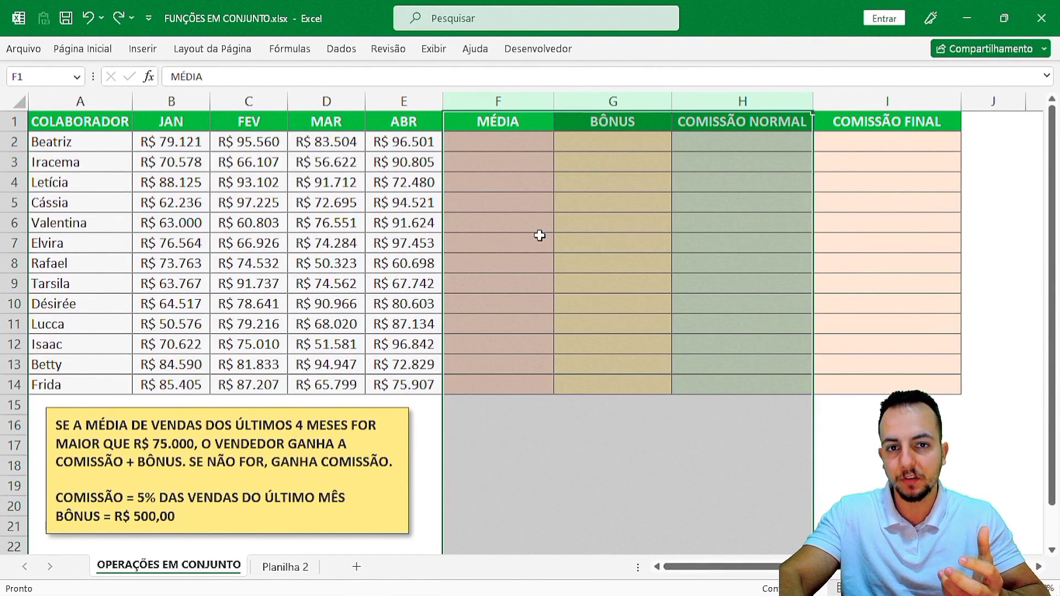
pyautogui.click(539, 235)
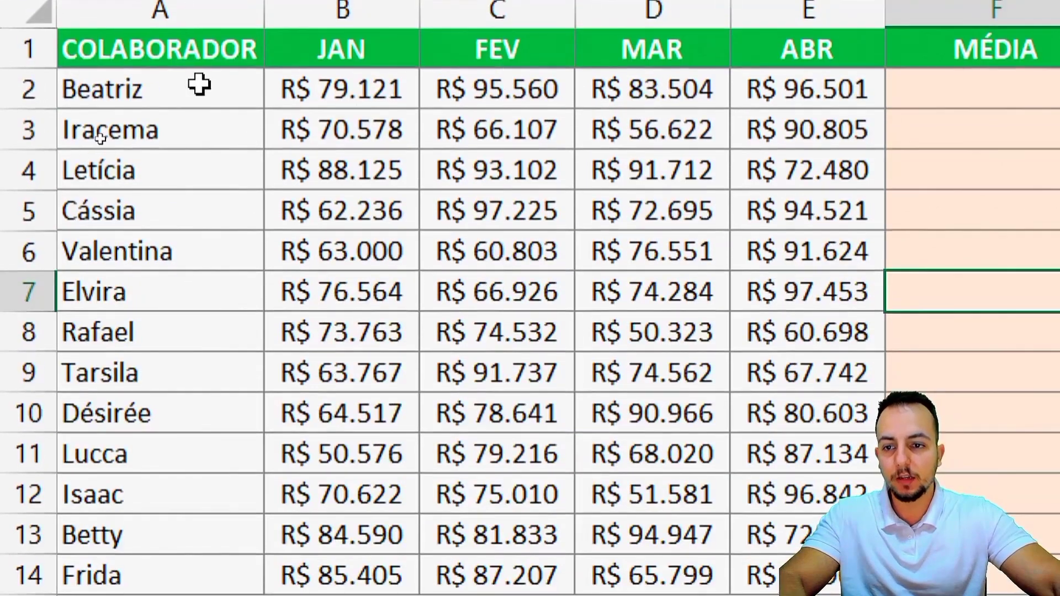
# Examine the list of collaborators and their individual January sales.
pyautogui.moveTo(201, 83); pyautogui.dragTo(169, 523)
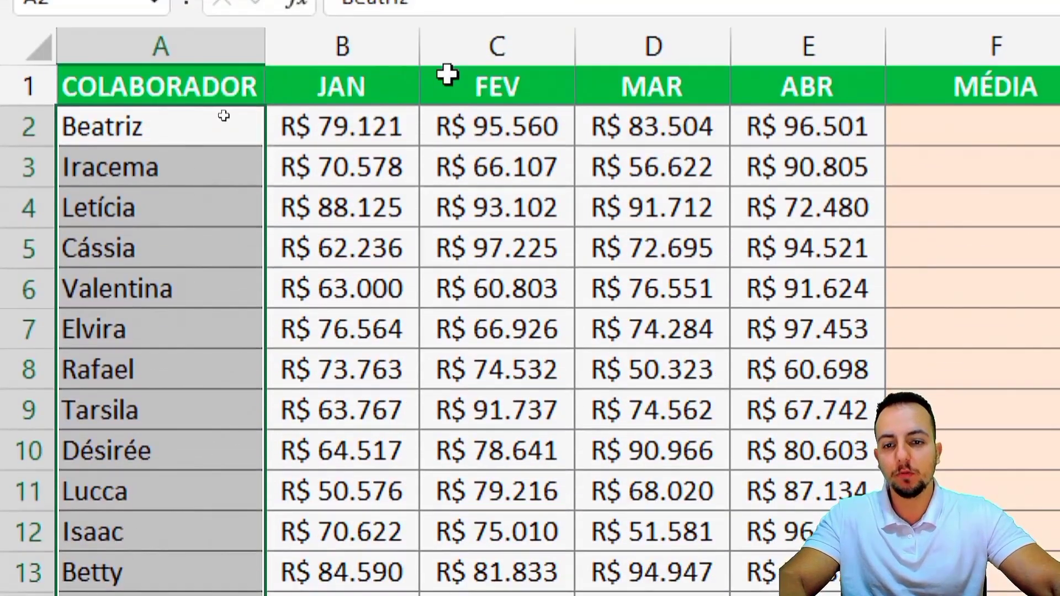
pyautogui.press('Right')
pyautogui.press('Down')
pyautogui.press('Down')
pyautogui.hotkey('shift', 'space')
pyautogui.press('Down')
pyautogui.hotkey('shift', 'space')
pyautogui.press('Down')
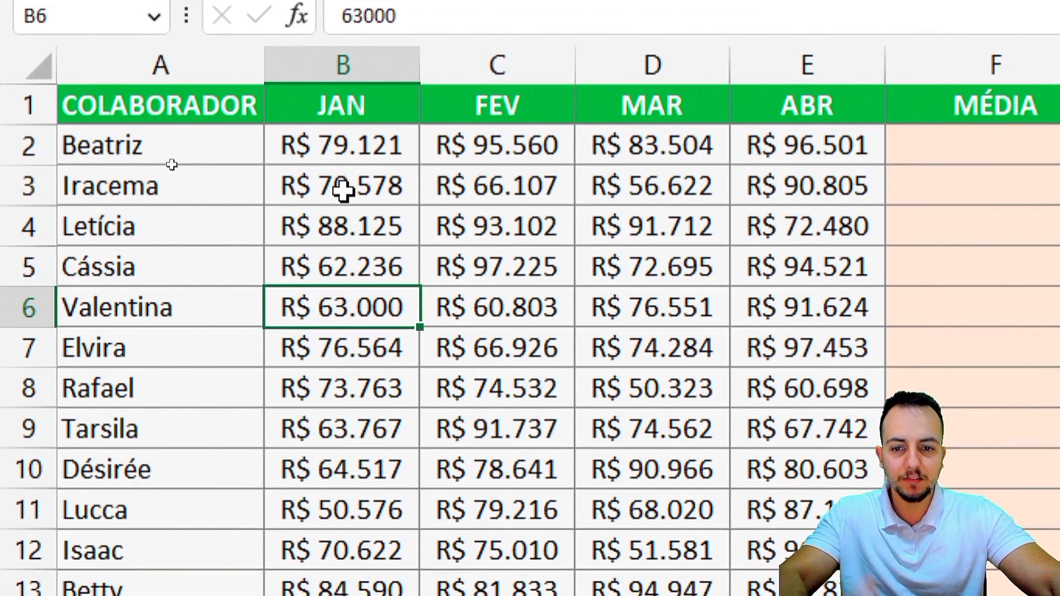
pyautogui.click(343, 222)
pyautogui.click(356, 266)
pyautogui.click(336, 336)
pyautogui.click(356, 298)
pyautogui.click(392, 267)
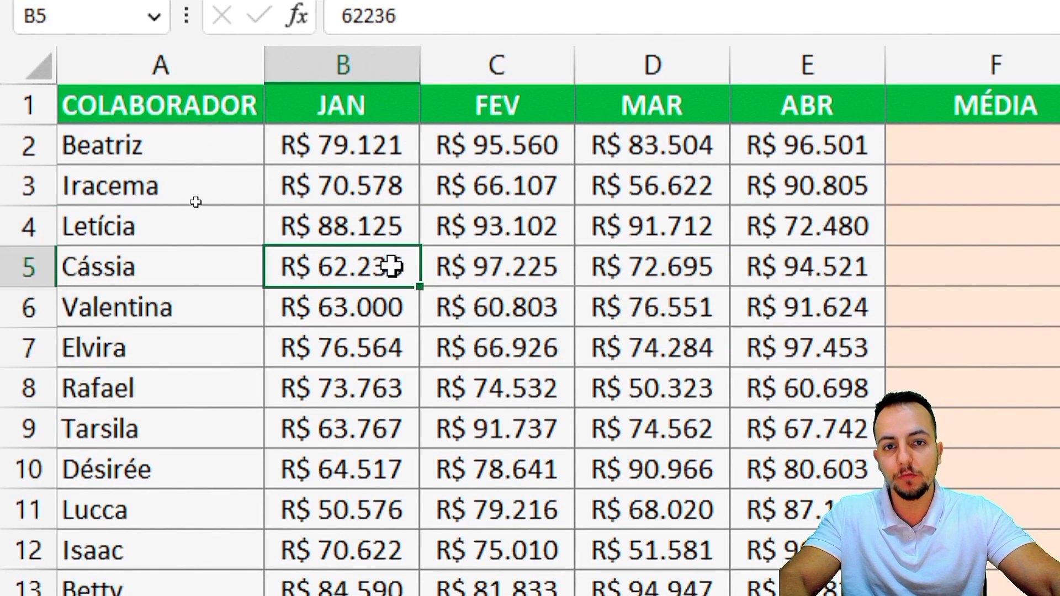
# Examine the COLABORADOR column and the monthly sales columns from JAN to ABR.
pyautogui.click(215, 60)
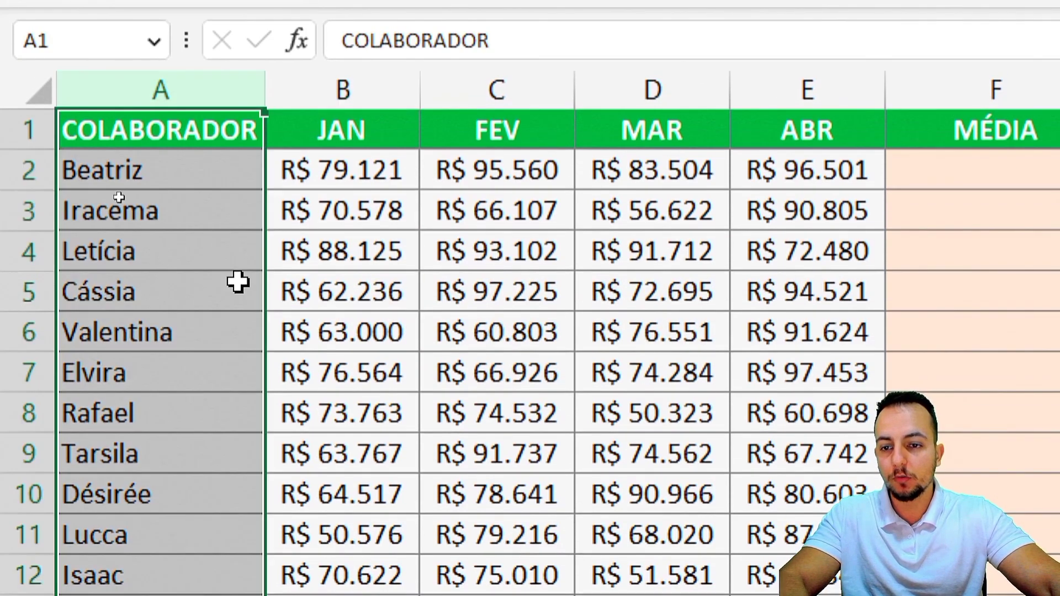
pyautogui.click(366, 93)
pyautogui.click(501, 88)
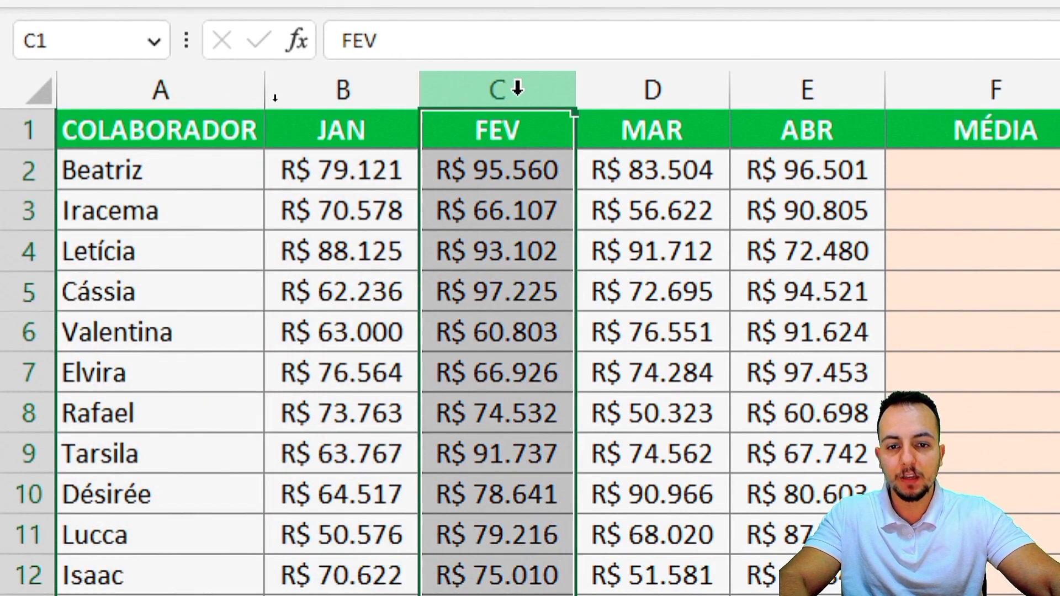
pyautogui.click(716, 83)
pyautogui.click(784, 88)
pyautogui.click(381, 83)
pyautogui.click(497, 85)
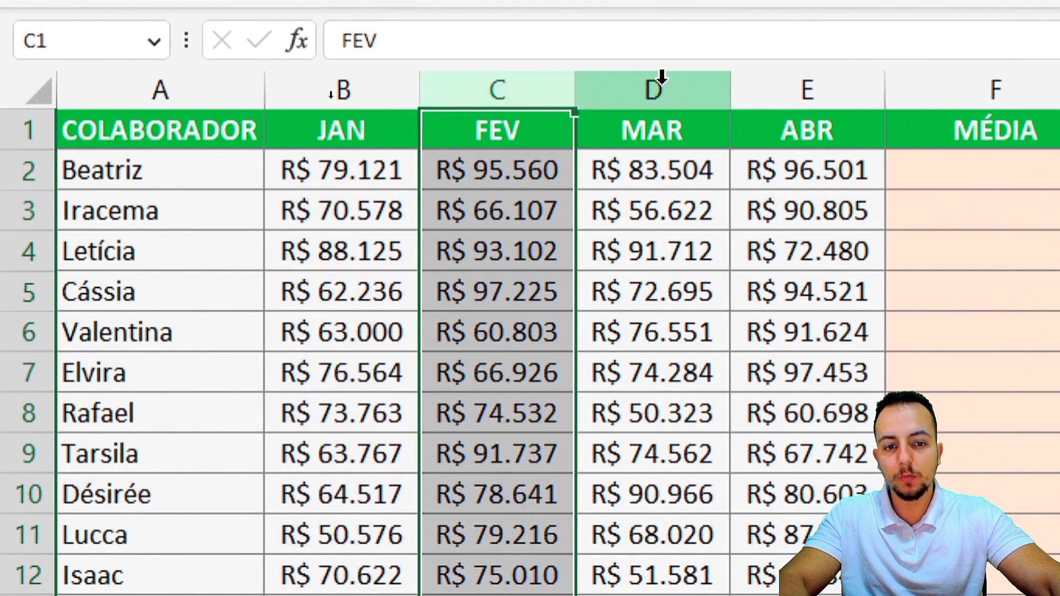
pyautogui.click(801, 86)
pyautogui.click(345, 88)
pyautogui.click(653, 84)
pyautogui.click(797, 85)
pyautogui.click(997, 89)
# Examine the first collaborator's four monthly sales in B2:E2 and the empty average, bonus and commission columns.
pyautogui.click(999, 171)
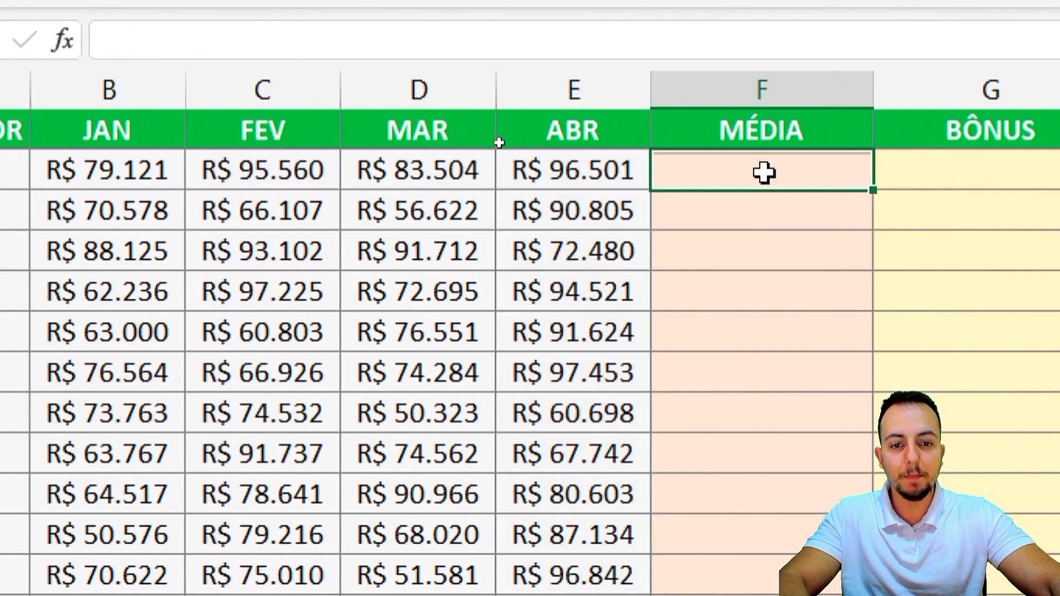
pyautogui.moveTo(165, 176); pyautogui.dragTo(563, 177)
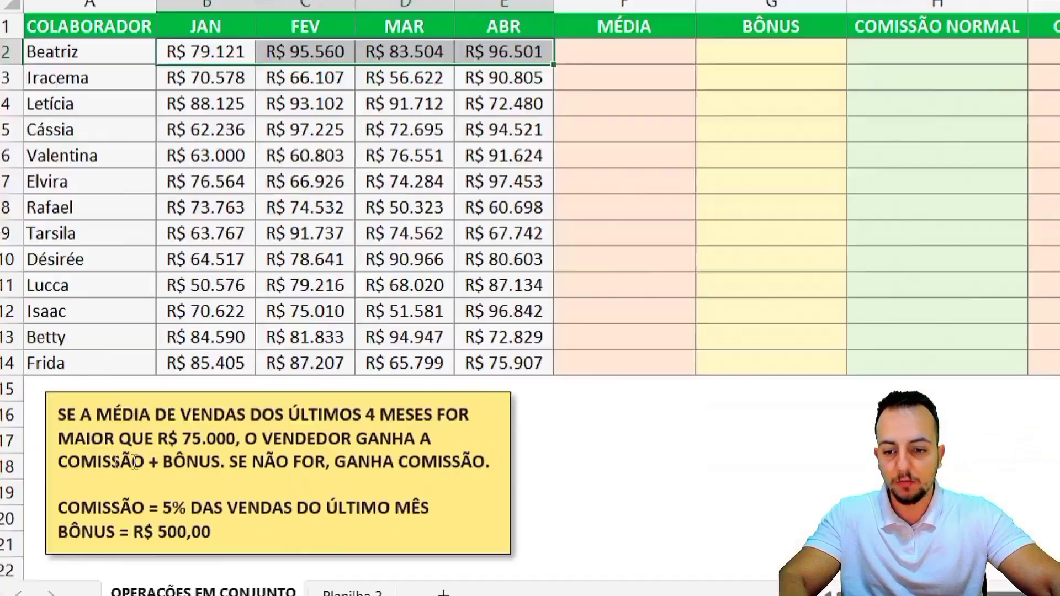
pyautogui.click(456, 159)
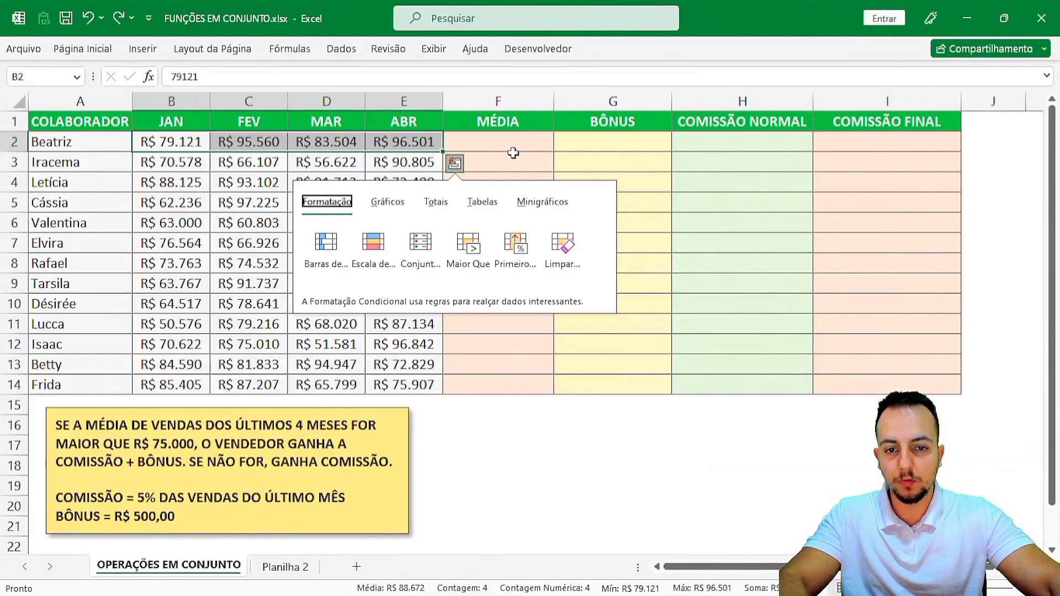
pyautogui.click(504, 148)
pyautogui.click(608, 99)
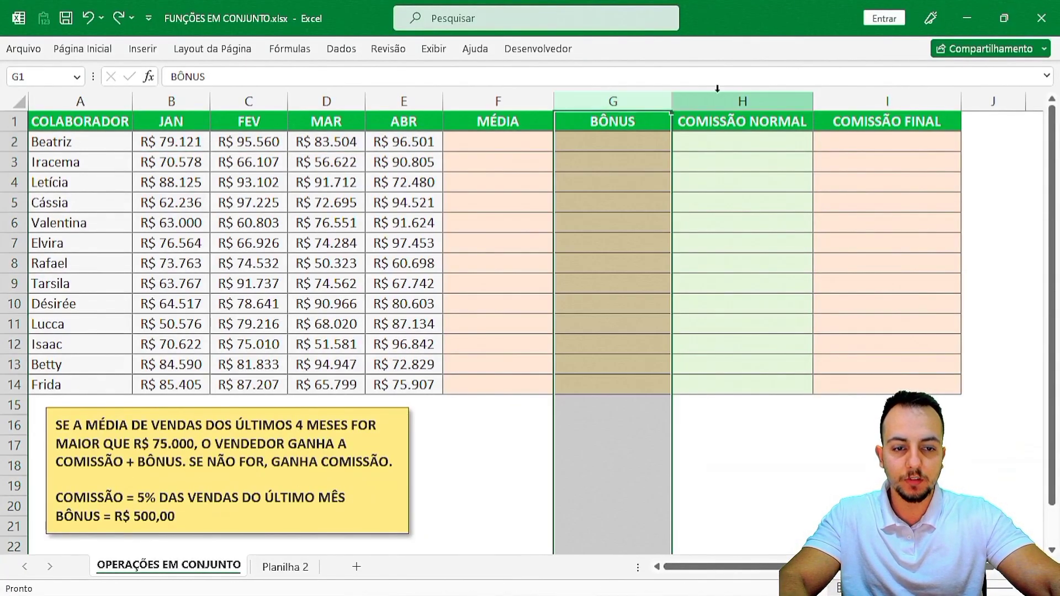
pyautogui.click(680, 98)
pyautogui.click(507, 143)
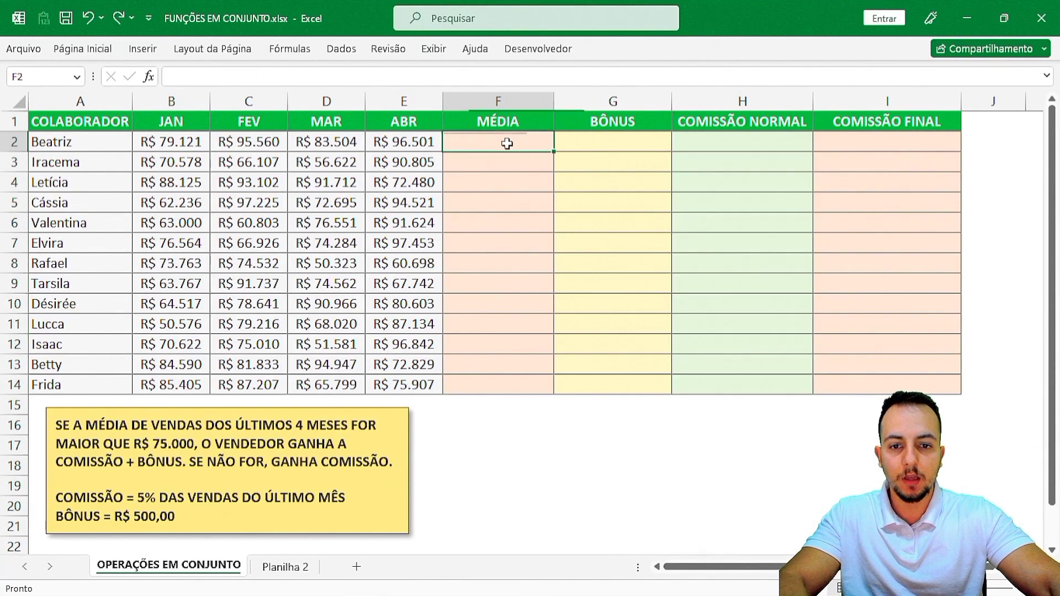
pyautogui.click(524, 97)
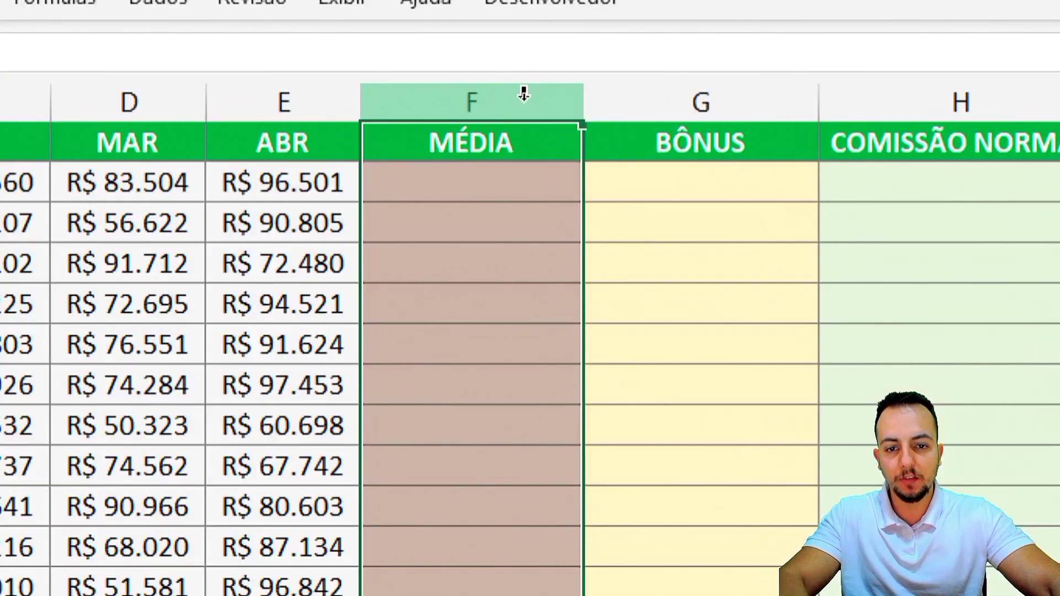
pyautogui.click(603, 100)
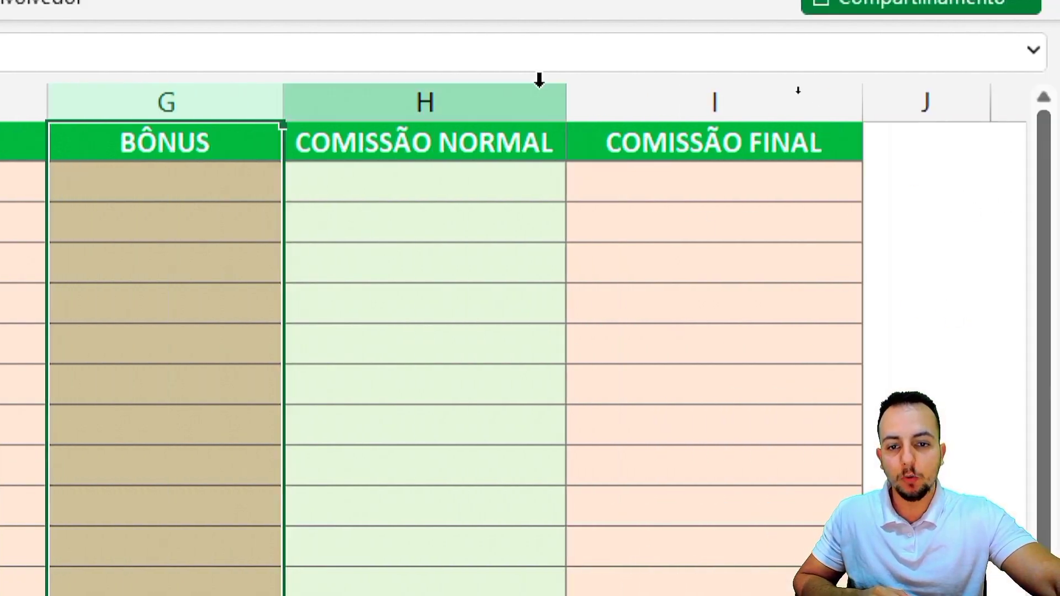
pyautogui.click(784, 100)
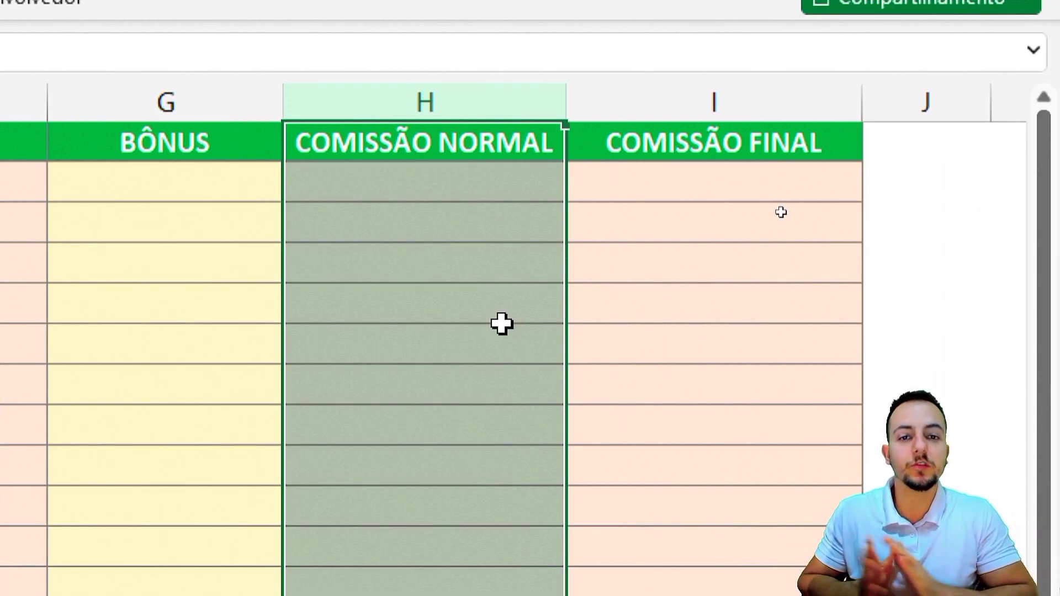
pyautogui.click(666, 89)
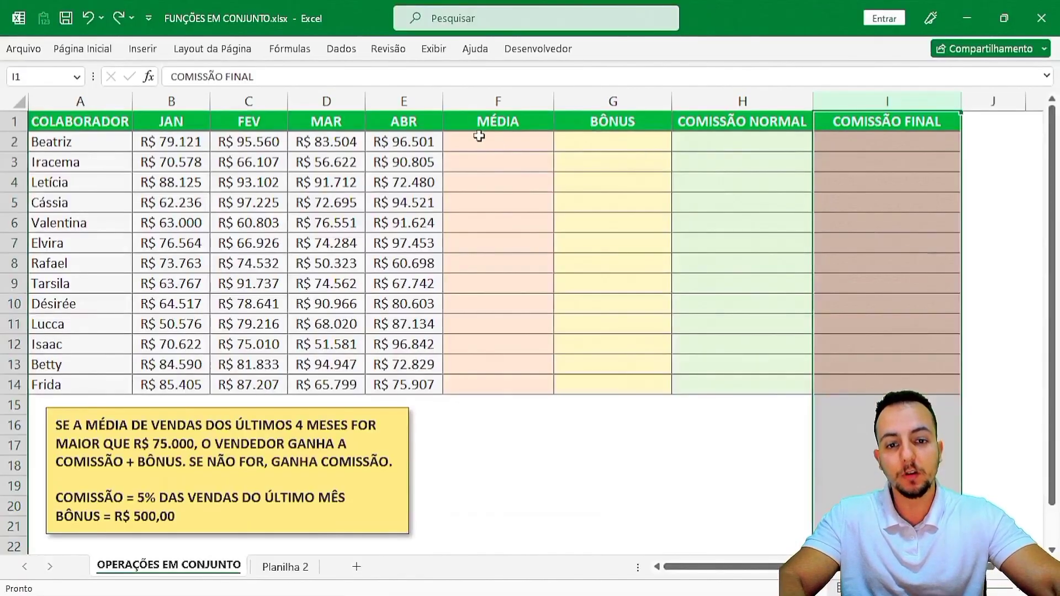
# Calculate the first collaborator's four-month sales average in F2 with =MÉDIA(B2:E2).
pyautogui.click(486, 141)
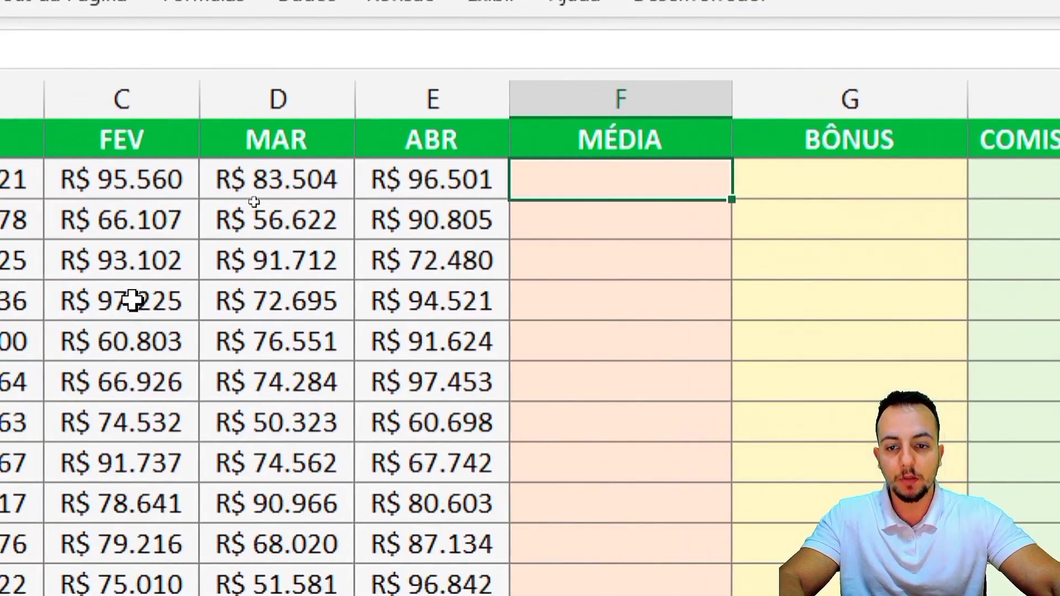
pyautogui.write('=')
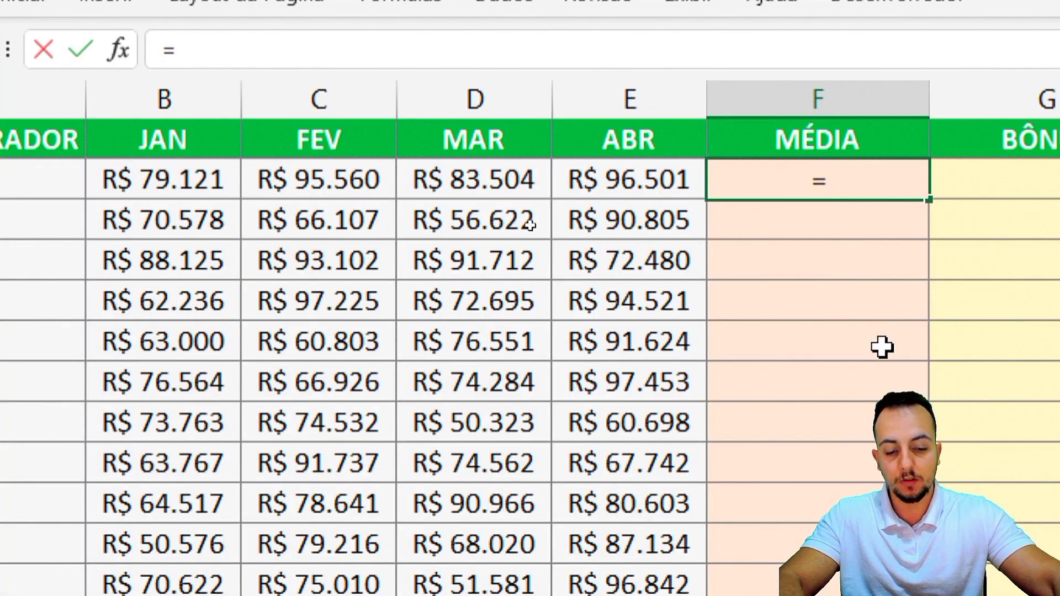
pyautogui.press('Escape')
pyautogui.write('=MÉDI')
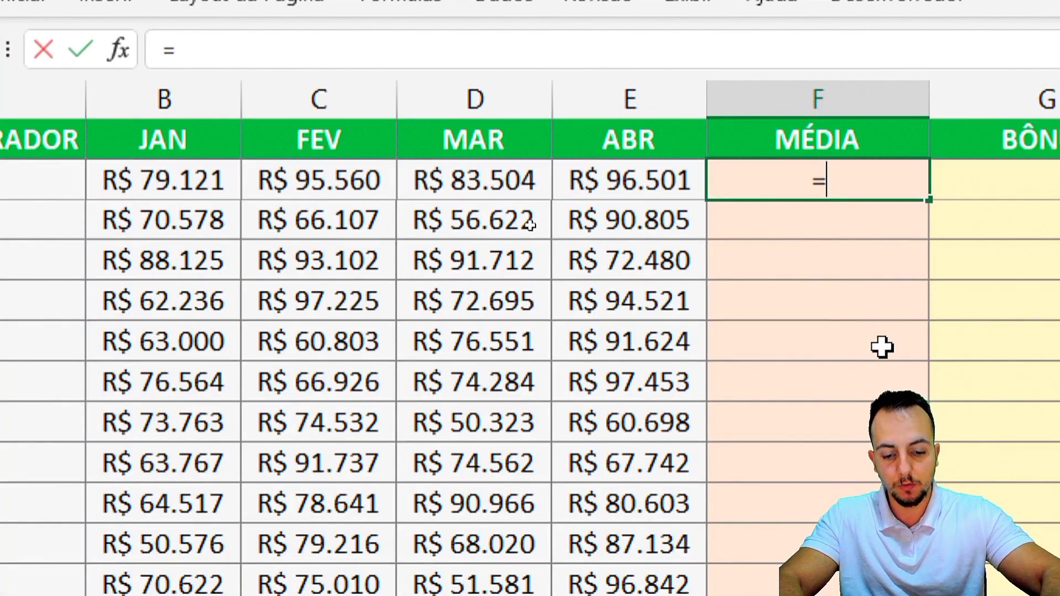
pyautogui.doubleClick(866, 219)
pyautogui.moveTo(161, 182); pyautogui.dragTo(611, 190)
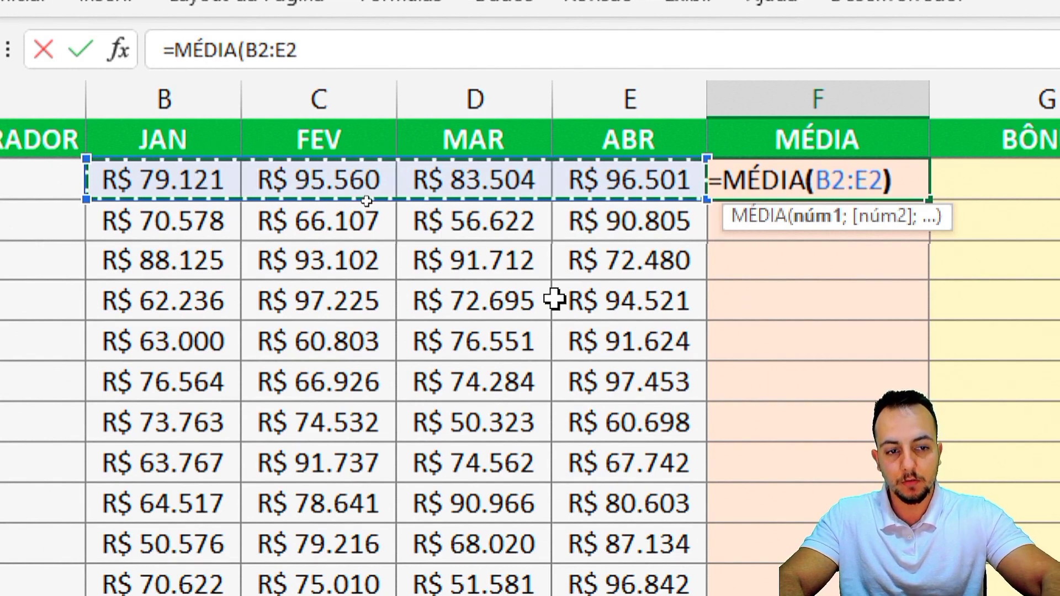
pyautogui.write(')')
pyautogui.press('Return')
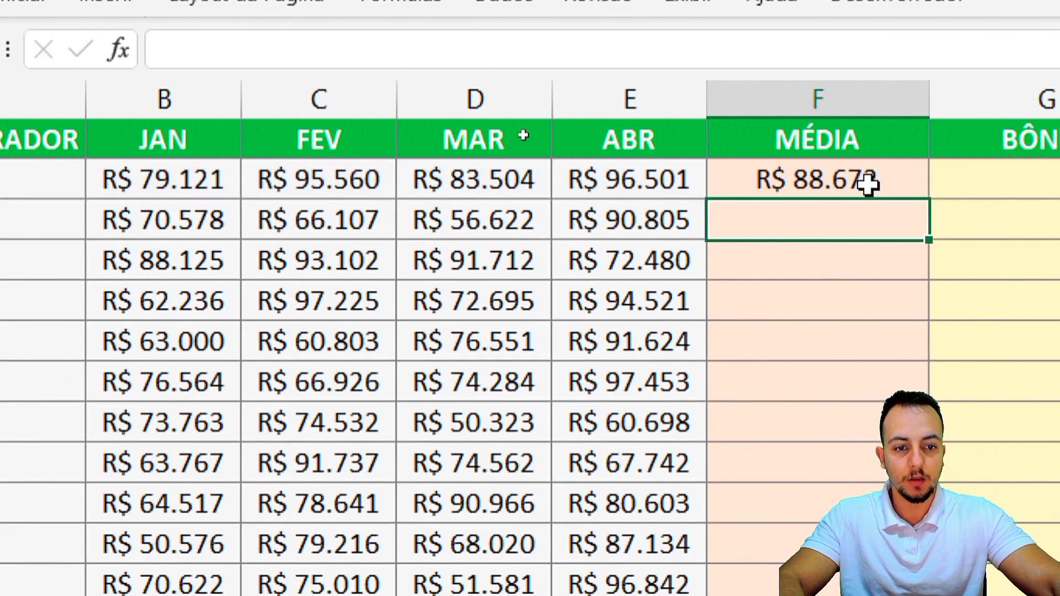
# Fill the average formula from F2 down the MÉDIA column to F14.
pyautogui.click(886, 168)
pyautogui.click(775, 213)
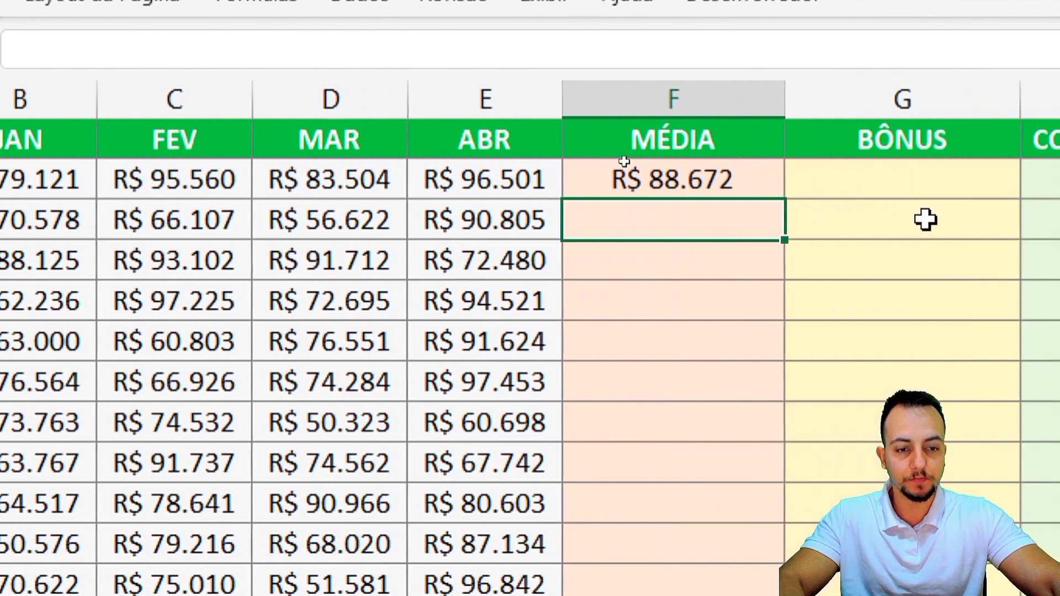
pyautogui.press('Down')
pyautogui.press('Down')
pyautogui.press('Down')
pyautogui.press('Down')
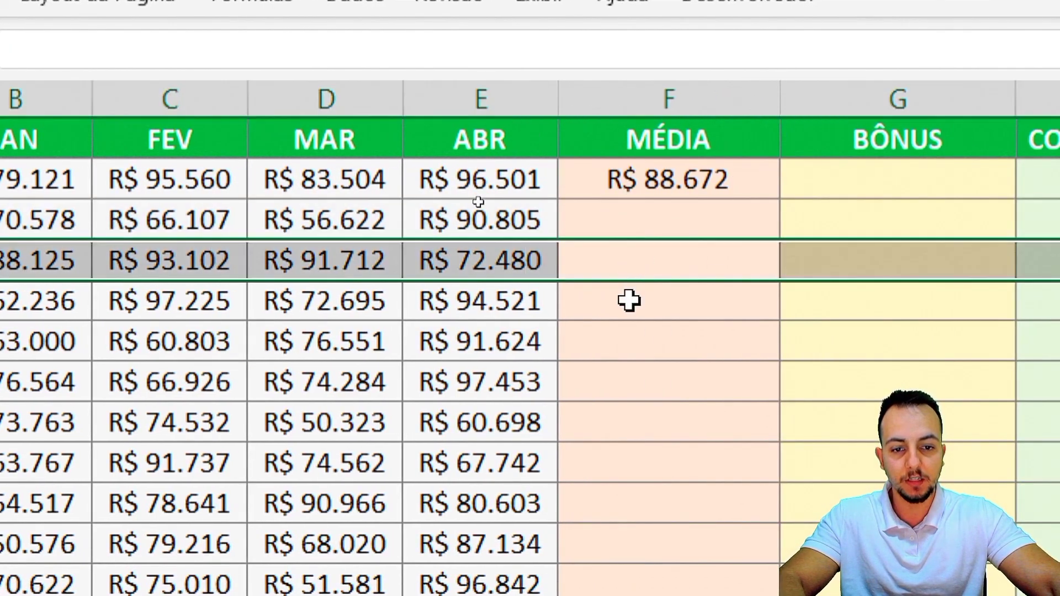
pyautogui.click(710, 174)
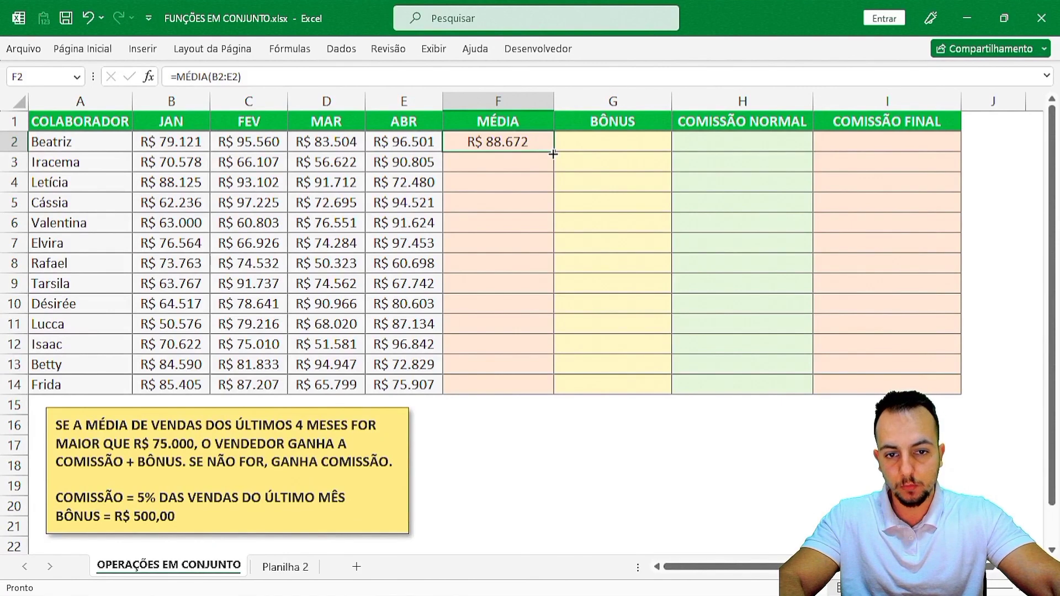
pyautogui.doubleClick(552, 153)
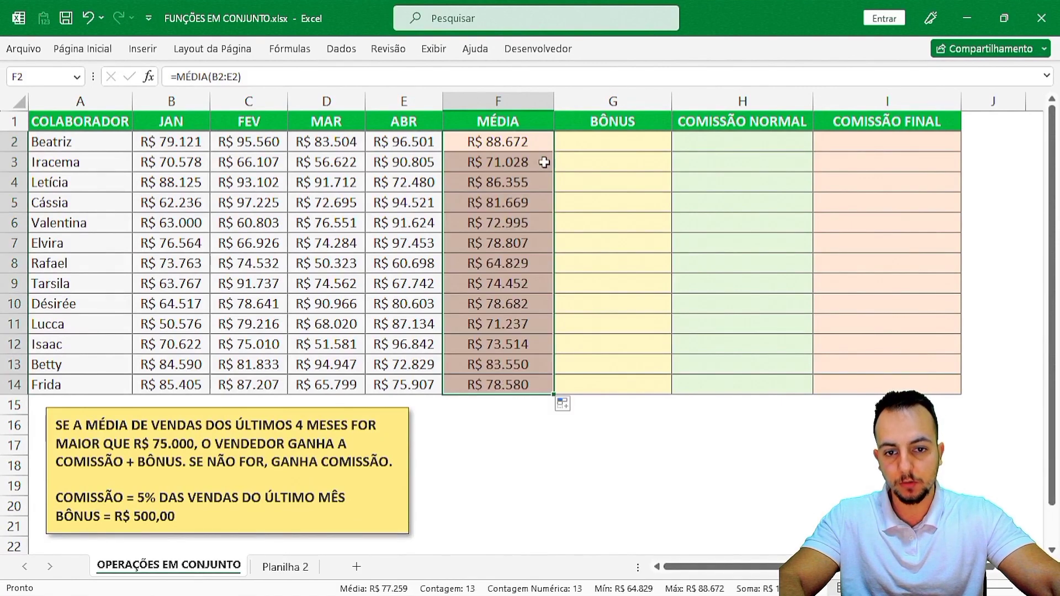
# Examine the average formula in F2 and the filled averages down the MÉDIA column.
pyautogui.doubleClick(513, 142)
pyautogui.press('Escape')
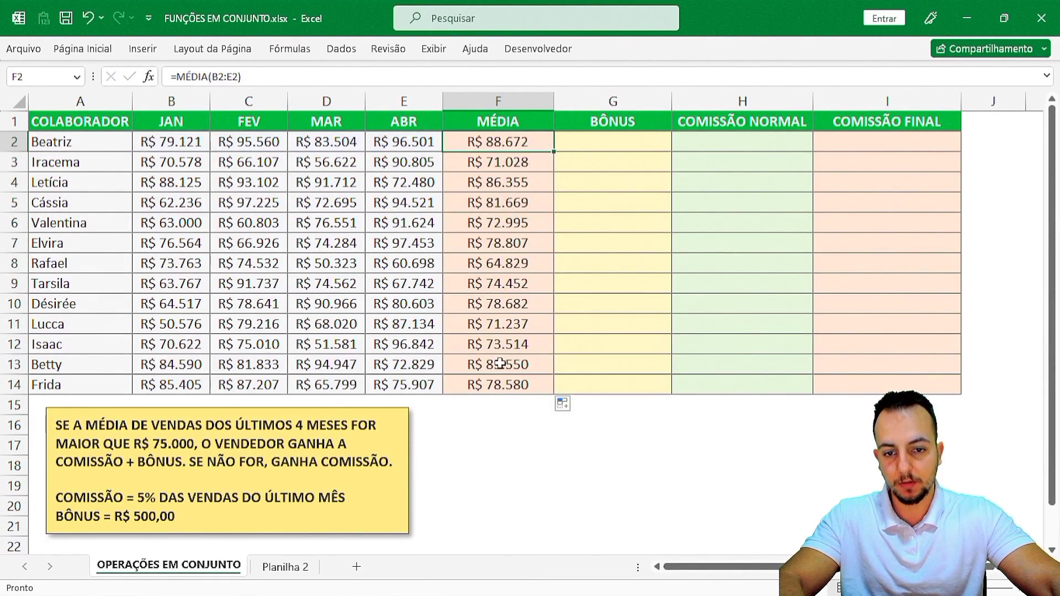
pyautogui.keyDown('shift'); pyautogui.click(494, 374); pyautogui.keyUp('shift')
pyautogui.click(518, 142)
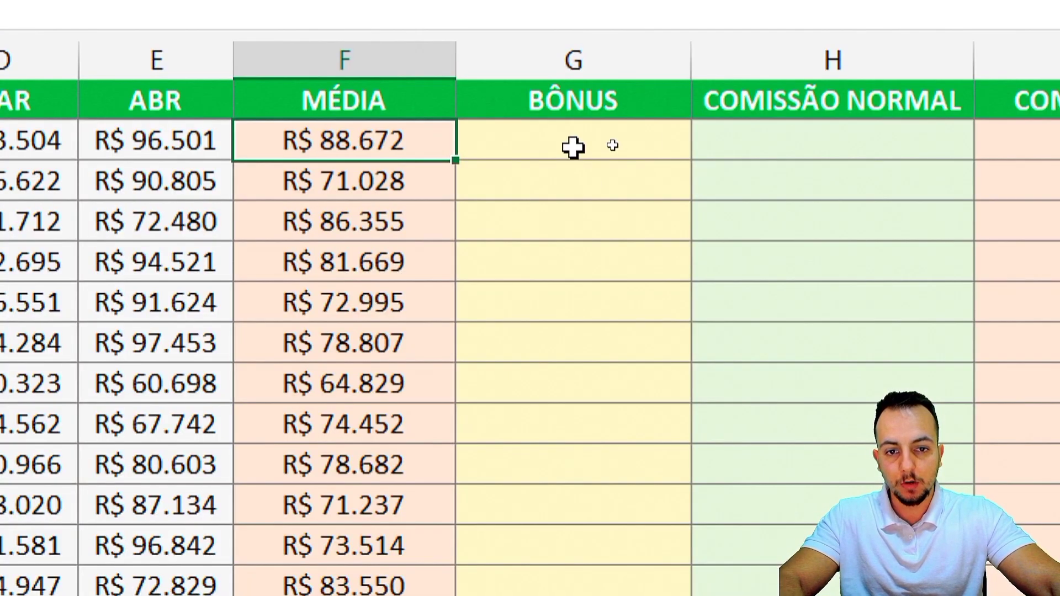
pyautogui.click(573, 147)
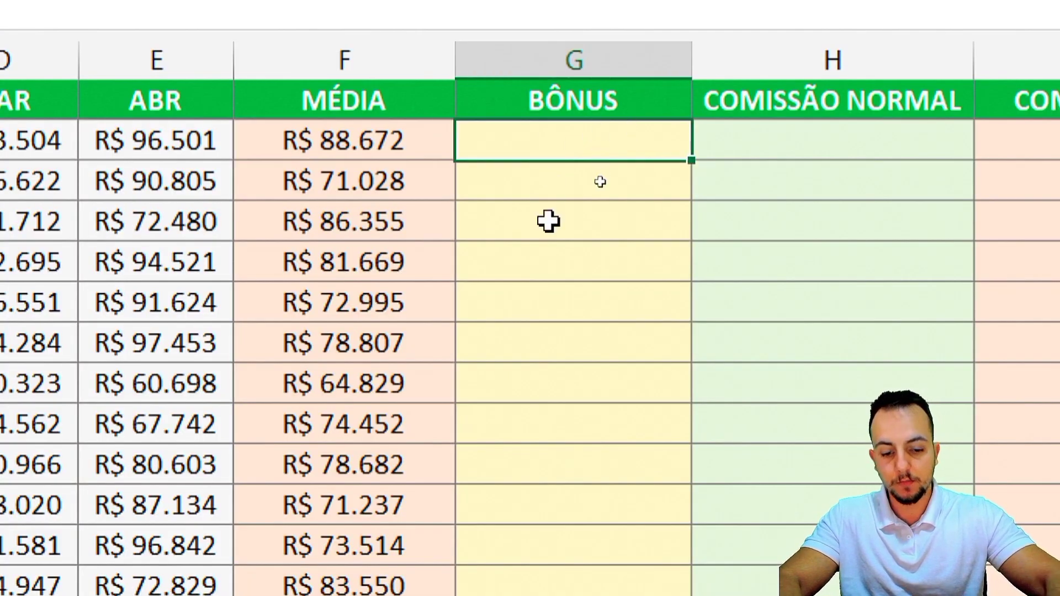
pyautogui.click(380, 145)
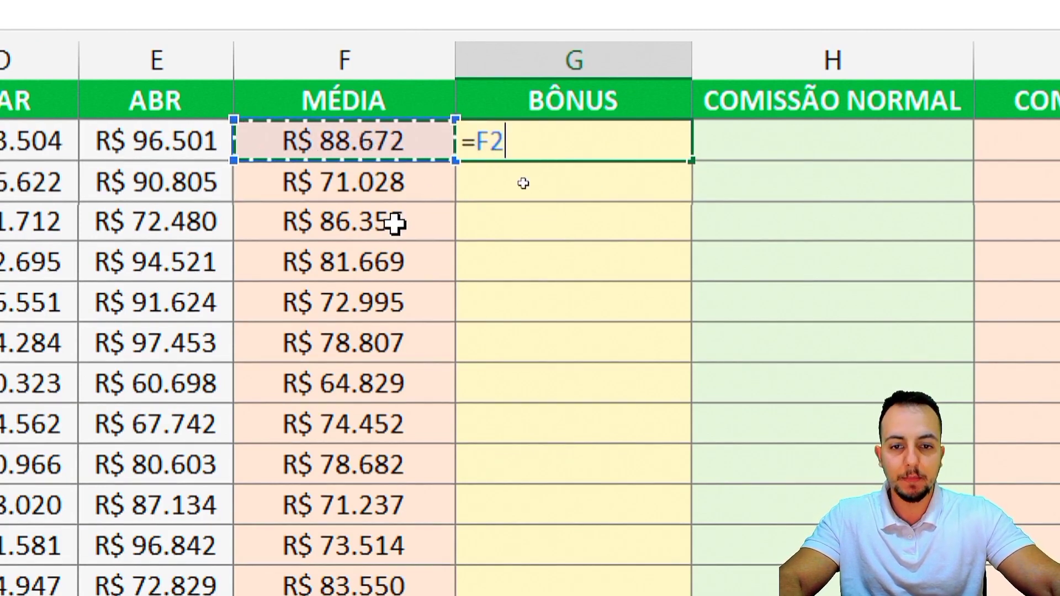
pyautogui.hotkey('ctrl', '2')
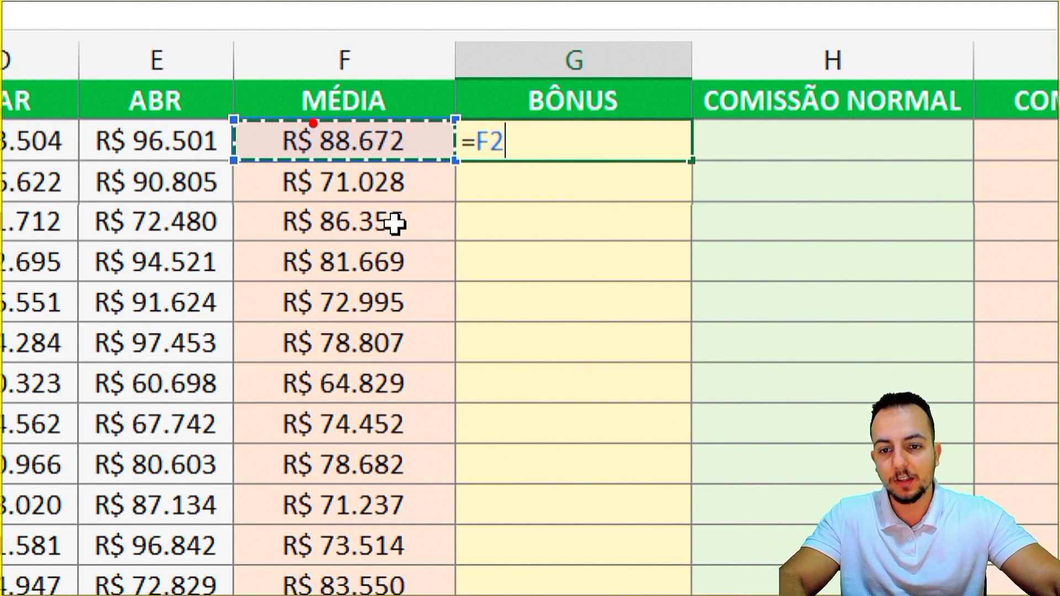
pyautogui.moveTo(284, 111); pyautogui.dragTo(414, 164)
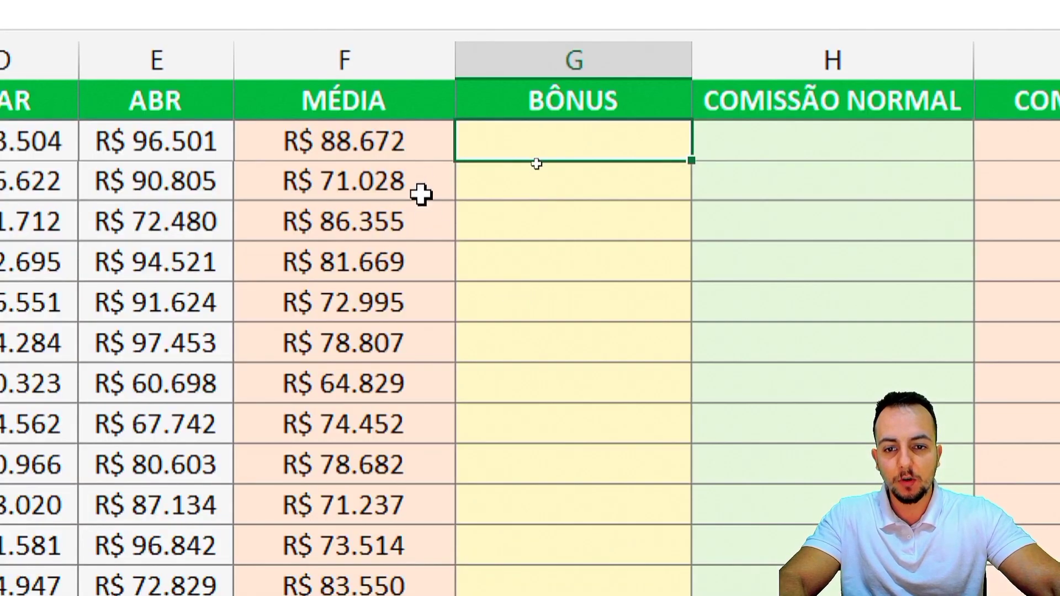
# Examine the first collaborators' averages in the MÉDIA column alongside the empty BÔNUS column.
pyautogui.click(436, 179)
pyautogui.hotkey('ctrl', 'shift', 'Right')
pyautogui.hotkey('shift', 'space')
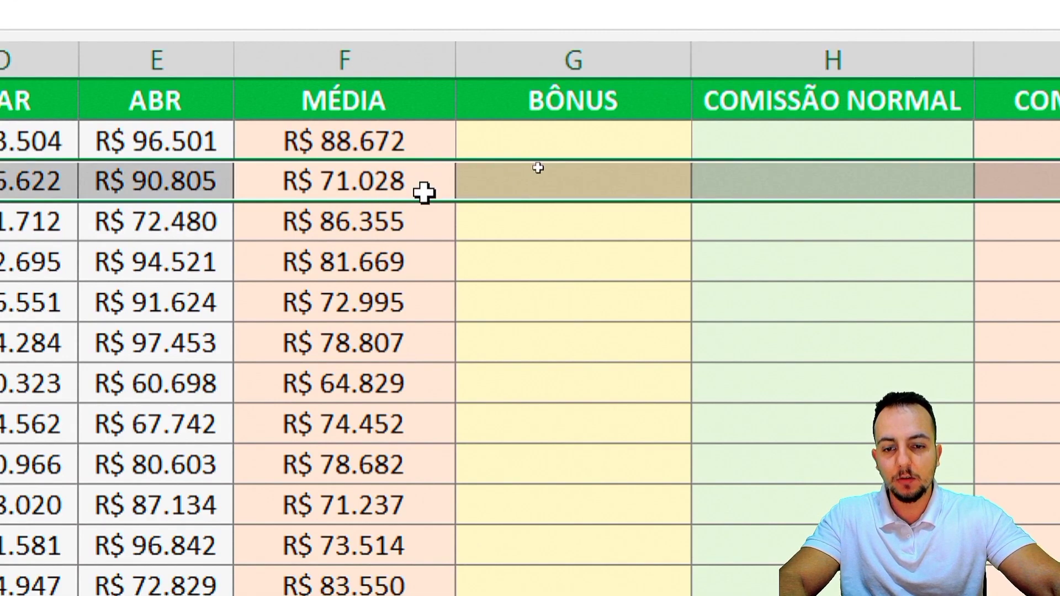
pyautogui.click(415, 142)
pyautogui.click(419, 180)
pyautogui.click(426, 216)
pyautogui.click(526, 133)
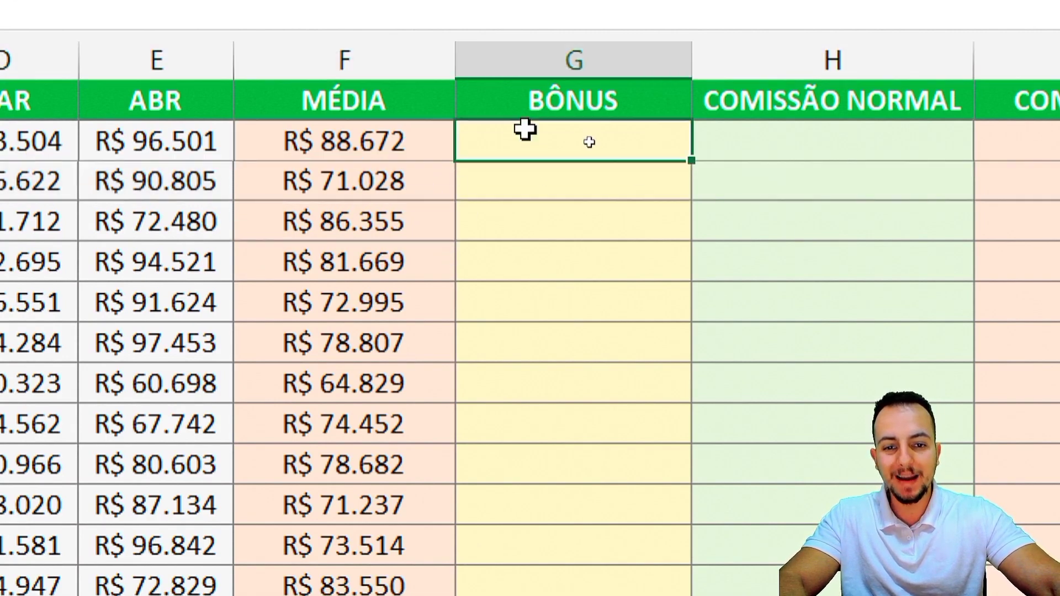
pyautogui.moveTo(554, 143); pyautogui.dragTo(555, 467)
# Test in G2 whether the first collaborator's average exceeds 75000 with =F2>75000.
pyautogui.click(553, 143)
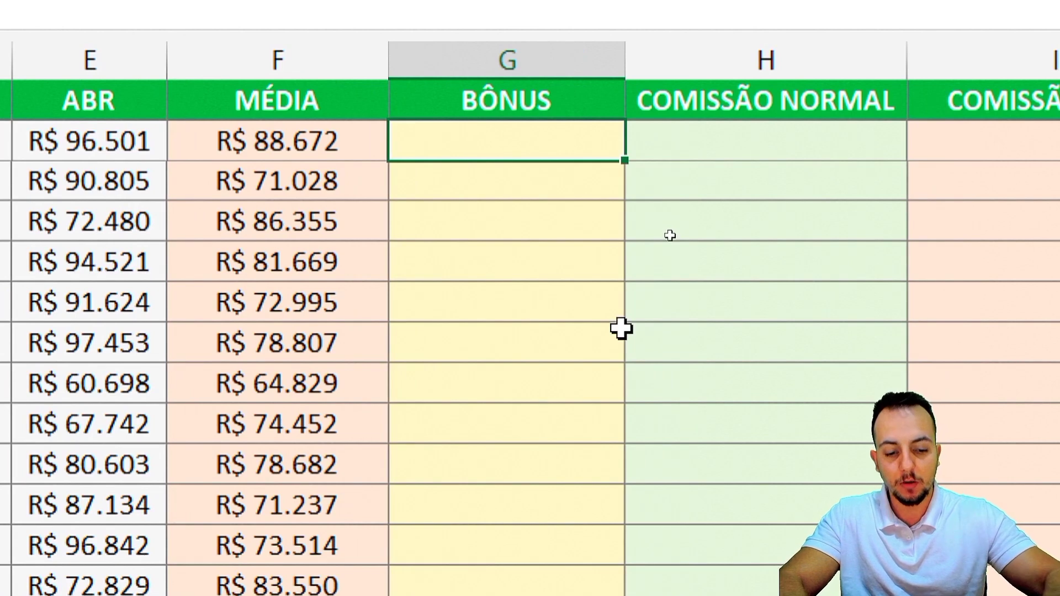
pyautogui.write('=')
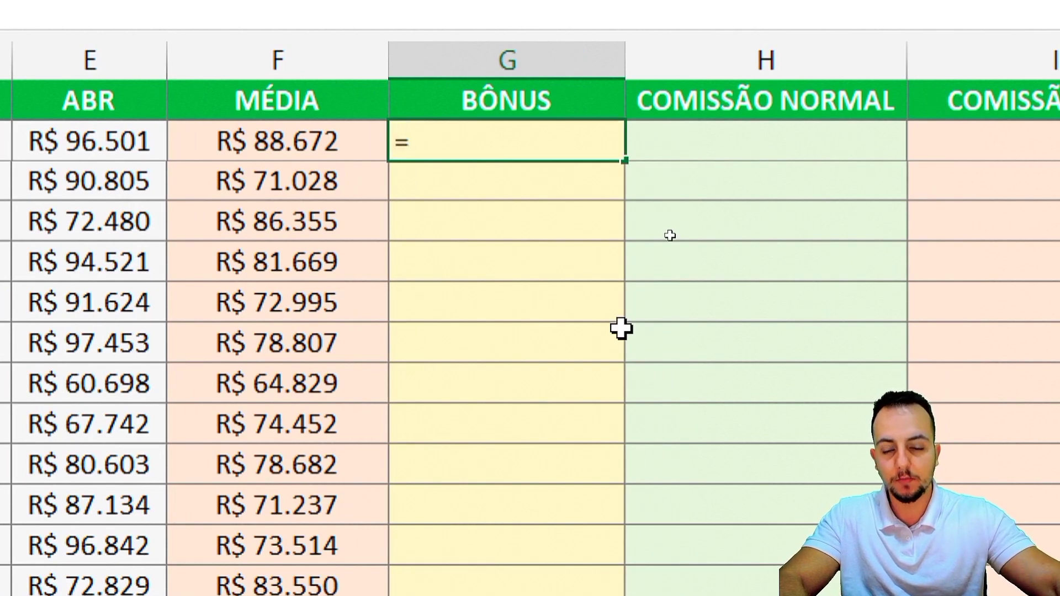
pyautogui.click(350, 142)
pyautogui.write('>')
pyautogui.hotkey('ctrl', '2')
pyautogui.moveTo(418, 110); pyautogui.dragTo(458, 162)
pyautogui.moveTo(437, 239)
pyautogui.mouseDown()
pyautogui.moveTo(493, 267)
pyautogui.moveTo(424, 359)
pyautogui.mouseUp()
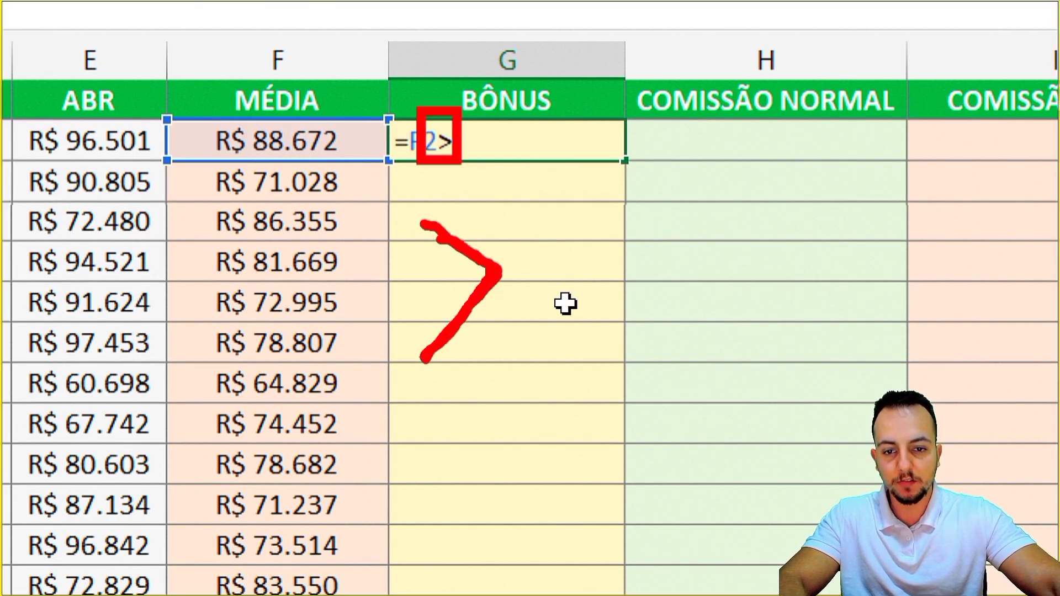
pyautogui.moveTo(490, 272); pyautogui.dragTo(409, 339)
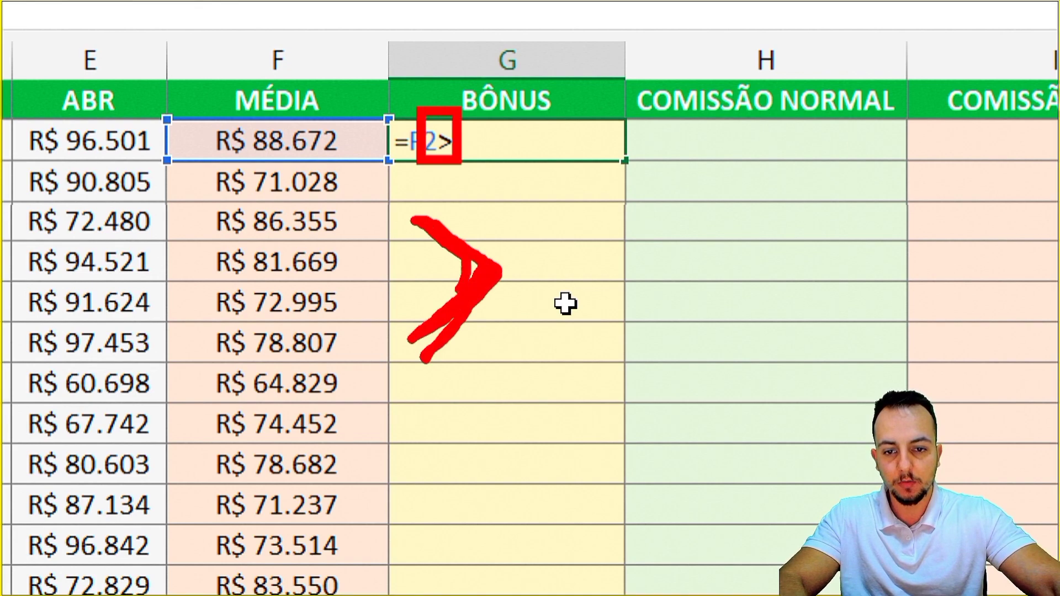
pyautogui.moveTo(338, 120)
pyautogui.mouseDown()
pyautogui.moveTo(331, 168)
pyautogui.moveTo(360, 213)
pyautogui.mouseUp()
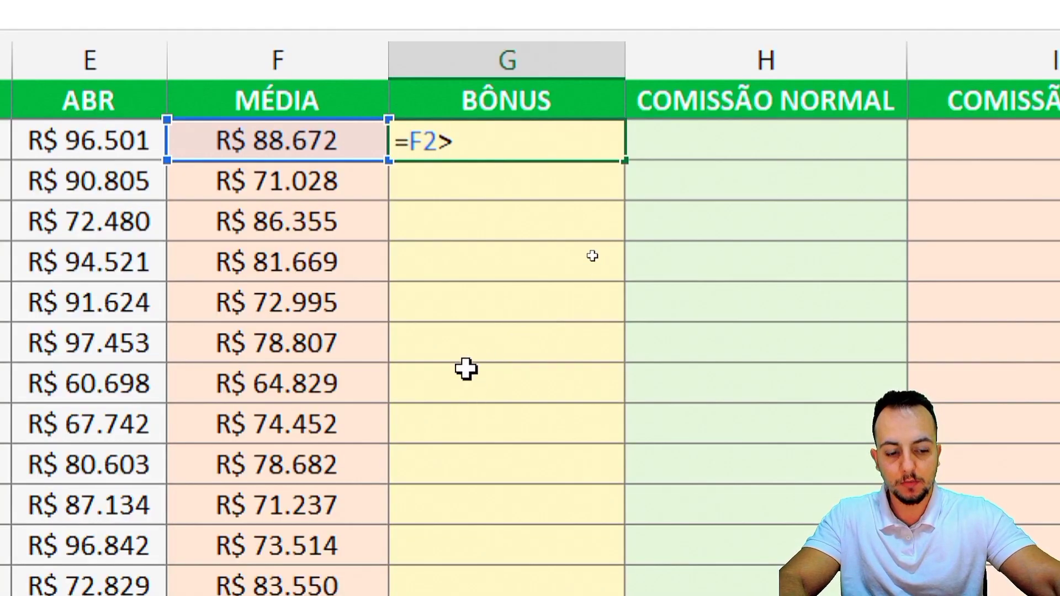
pyautogui.write('75000')
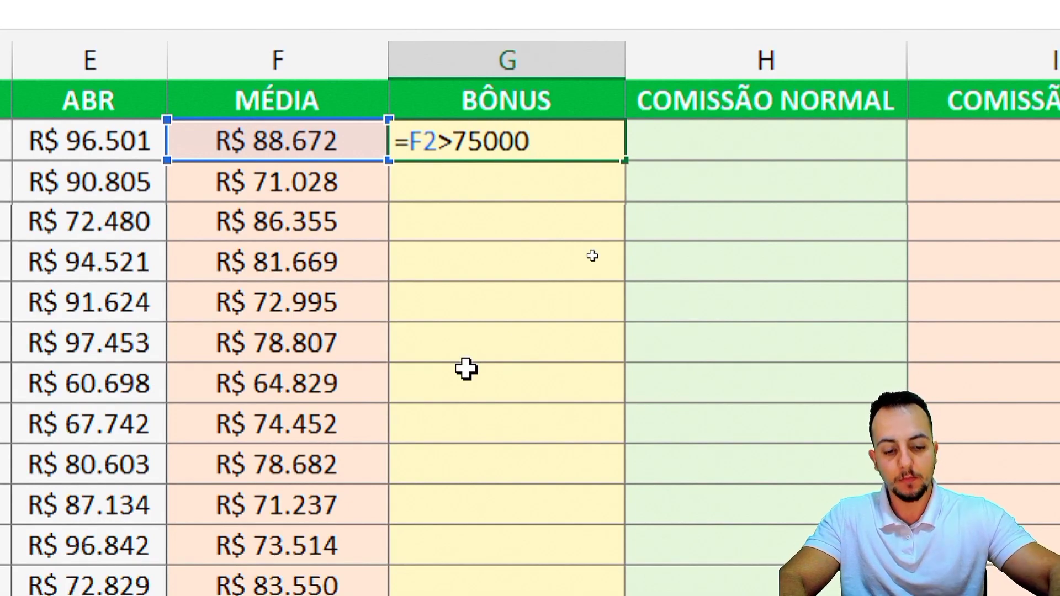
pyautogui.press('Return')
pyautogui.hotkey('ctrl', '2')
pyautogui.moveTo(213, 113); pyautogui.dragTo(574, 163)
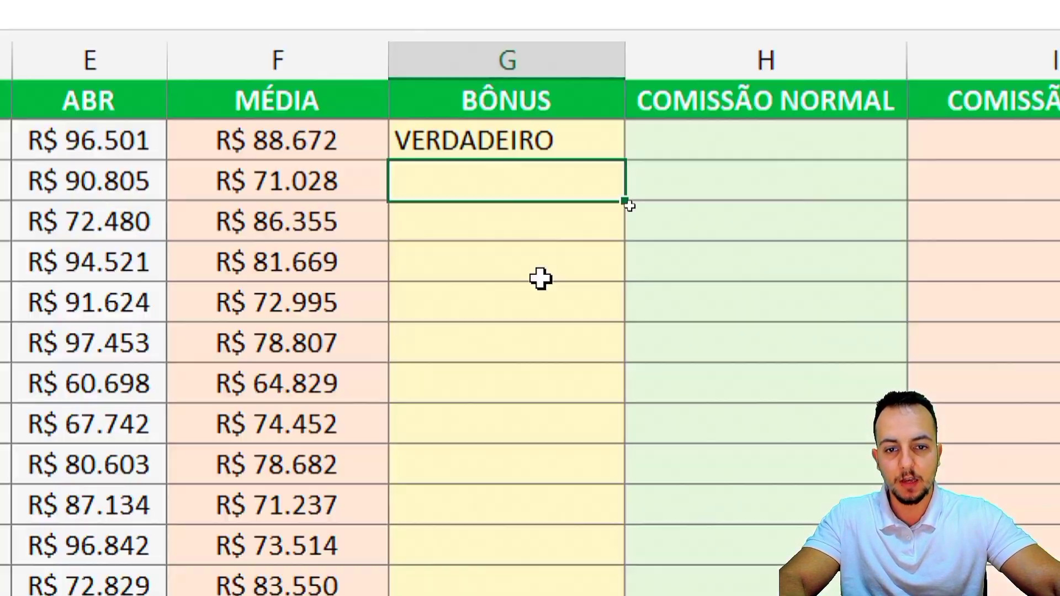
# Fill the bonus test from G2 down the BÔNUS column to the last collaborator.
pyautogui.click(568, 147)
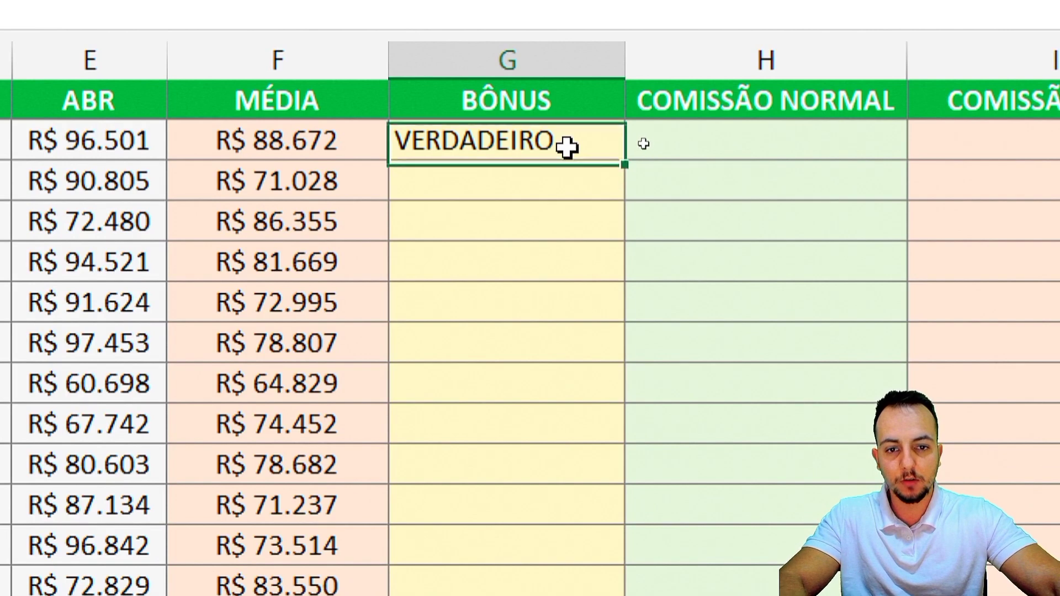
pyautogui.doubleClick(623, 176)
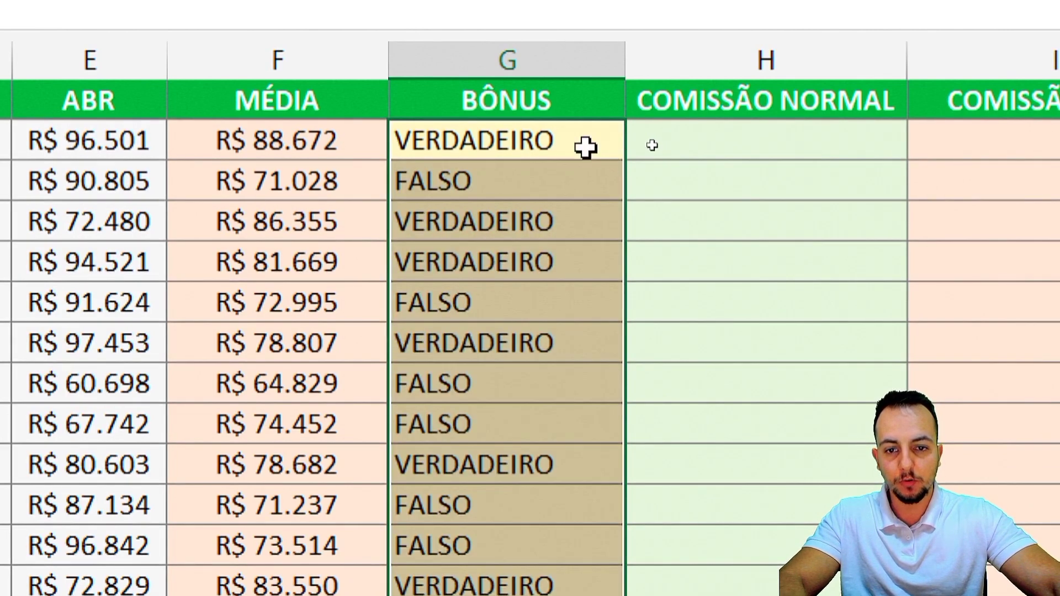
pyautogui.click(585, 146)
# Compare each average in the MÉDIA column with its bonus test result in the BÔNUS column.
pyautogui.hotkey('ctrl', '2')
pyautogui.moveTo(202, 154); pyautogui.dragTo(496, 197)
pyautogui.moveTo(177, 200)
pyautogui.mouseDown()
pyautogui.moveTo(390, 201)
pyautogui.moveTo(582, 279)
pyautogui.mouseUp()
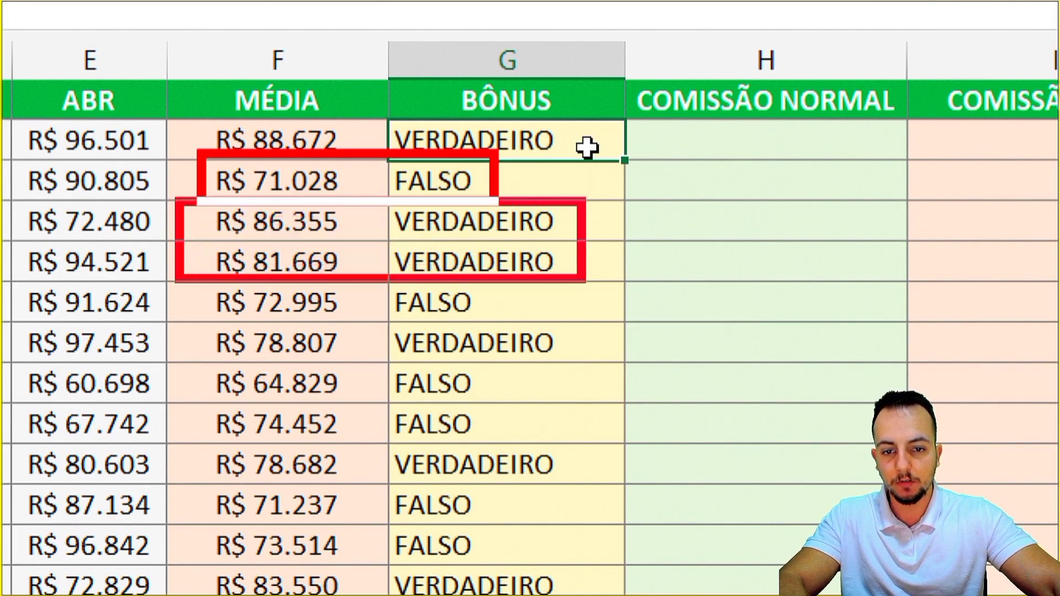
pyautogui.moveTo(207, 274); pyautogui.dragTo(500, 329)
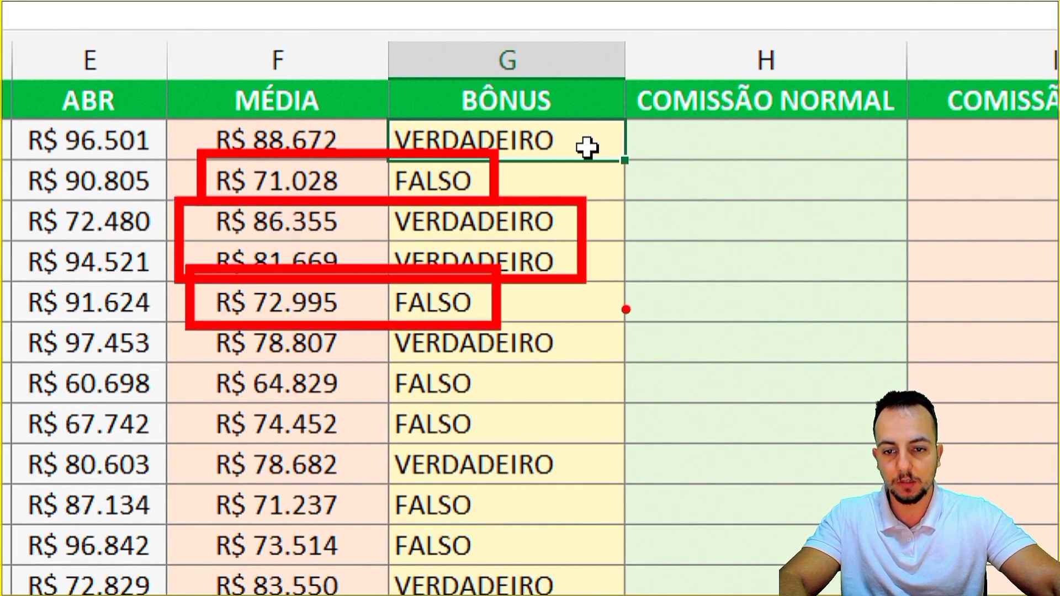
pyautogui.press('Escape')
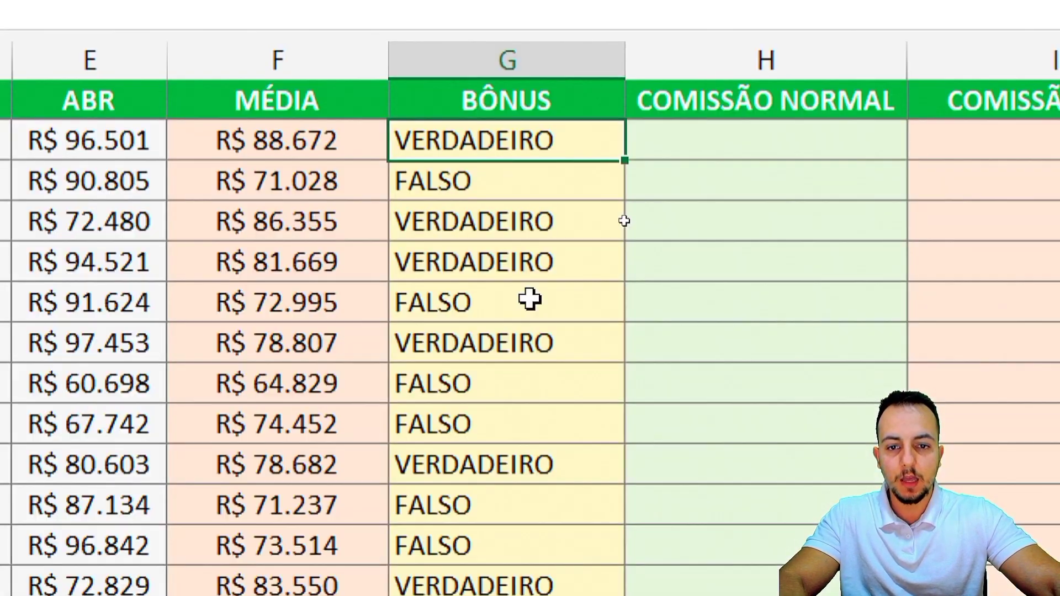
pyautogui.click(315, 62)
pyautogui.click(485, 58)
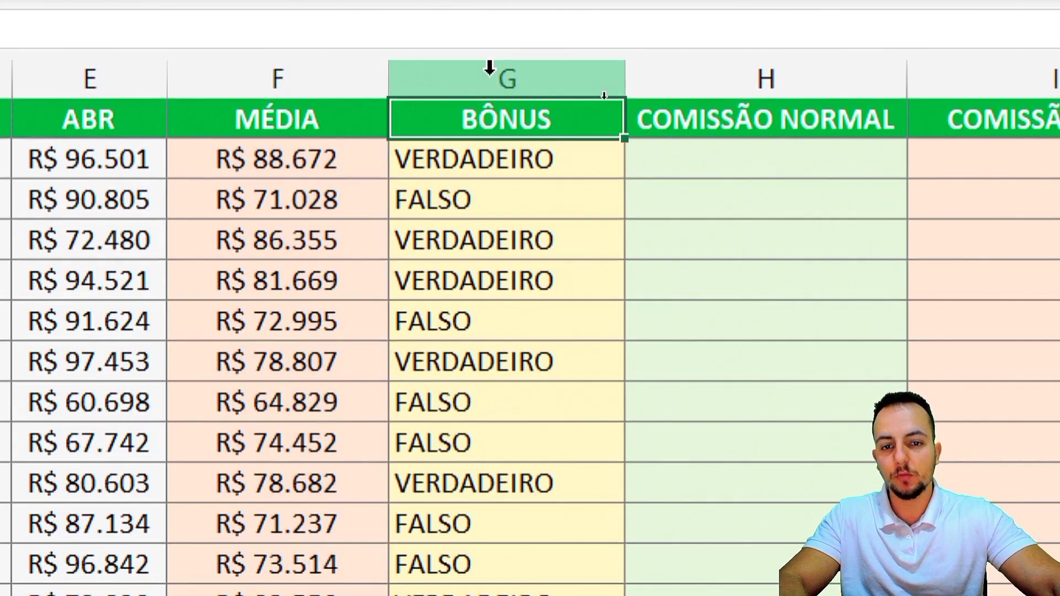
pyautogui.click(340, 84)
pyautogui.click(436, 73)
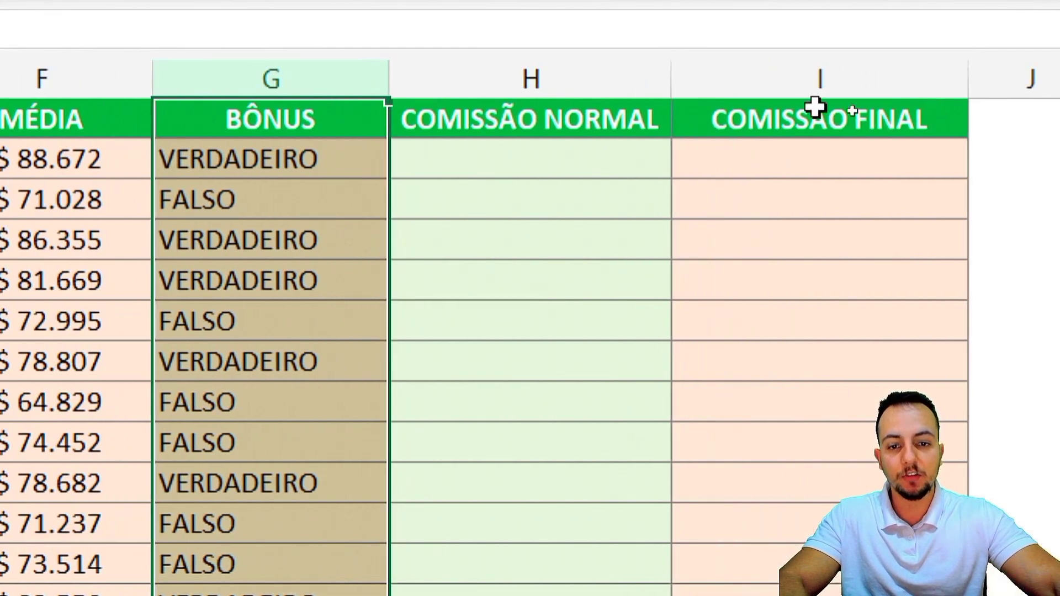
# Examine the commission rule of 5% of the last month's sales and the ABR column it refers to.
pyautogui.click(813, 72)
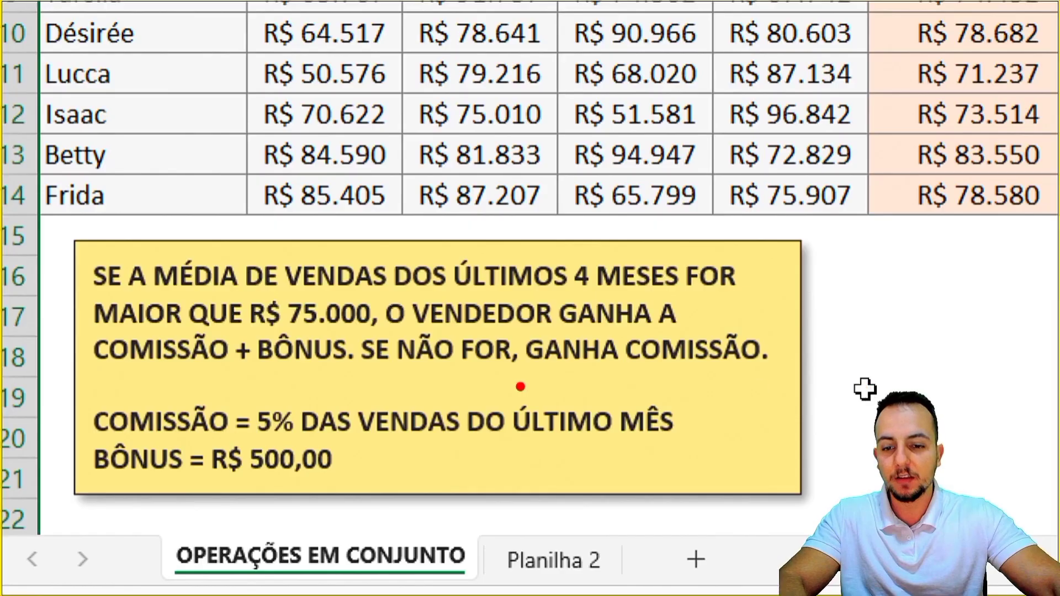
pyautogui.moveTo(83, 393); pyautogui.dragTo(693, 446)
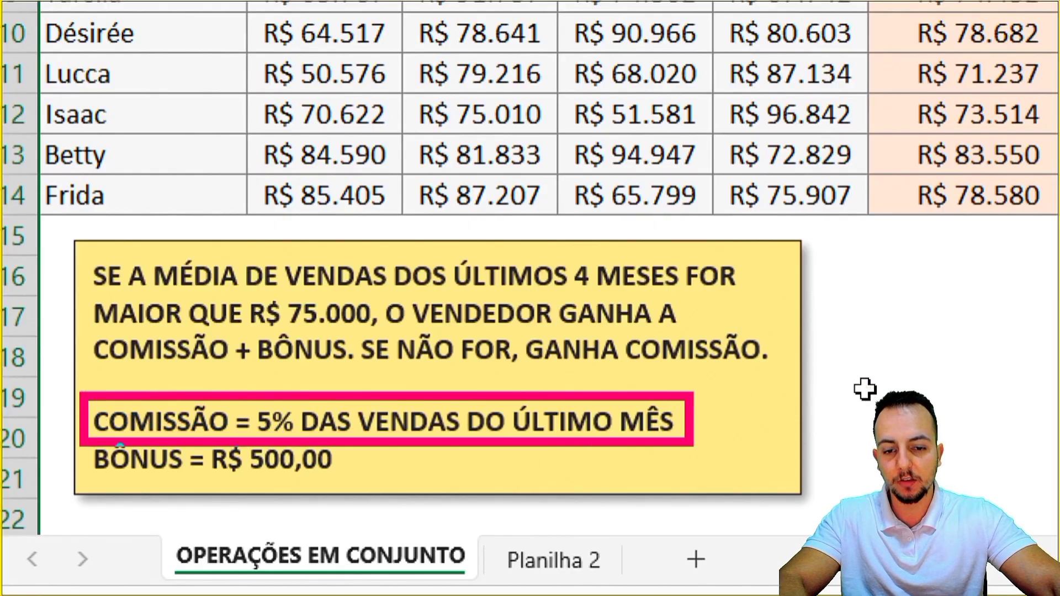
pyautogui.press('Escape')
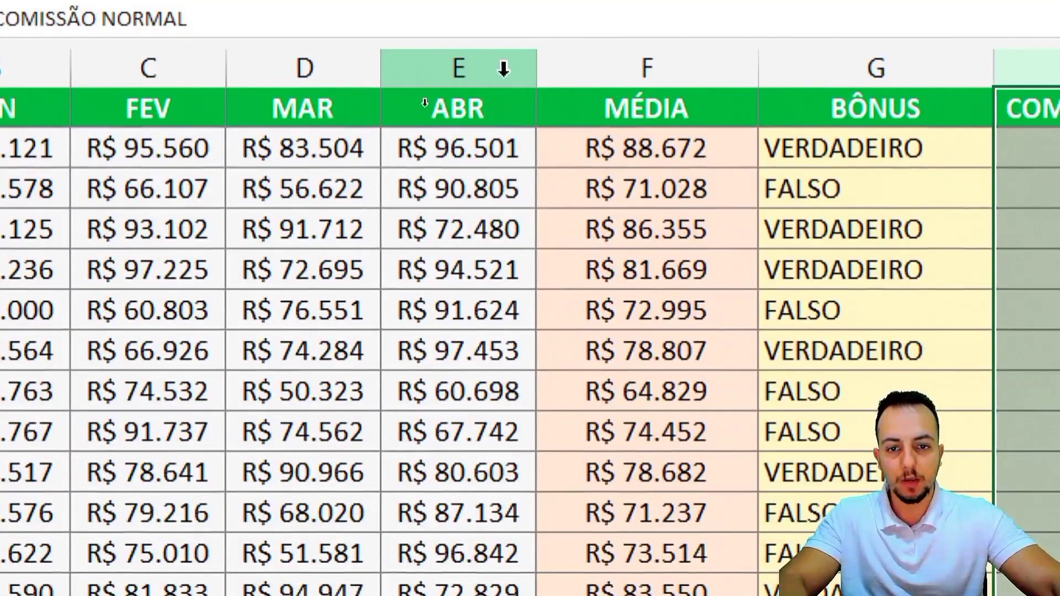
pyautogui.click(504, 68)
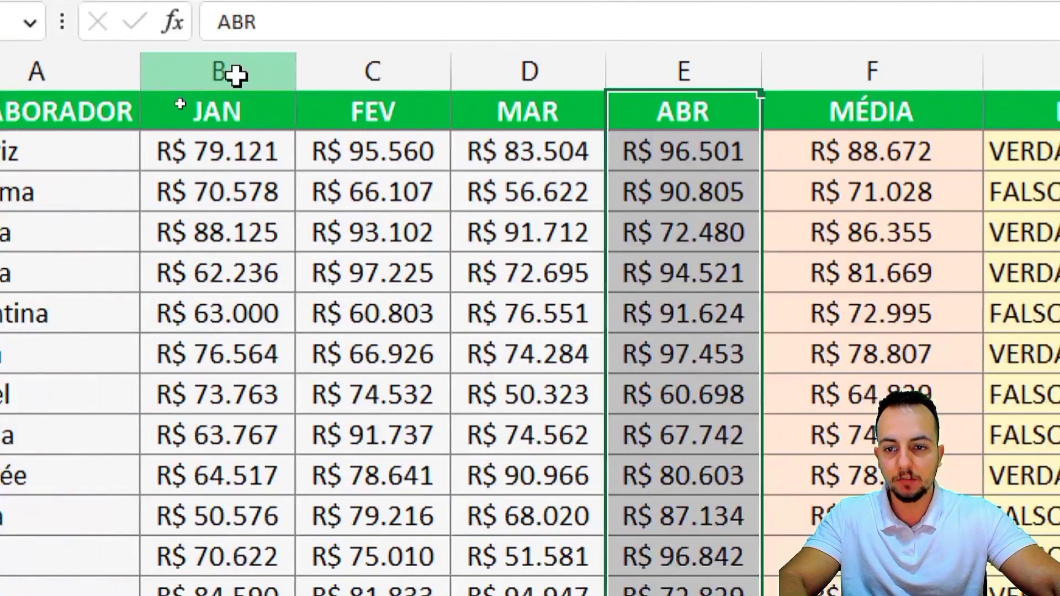
pyautogui.moveTo(232, 72); pyautogui.dragTo(634, 66)
pyautogui.click(679, 67)
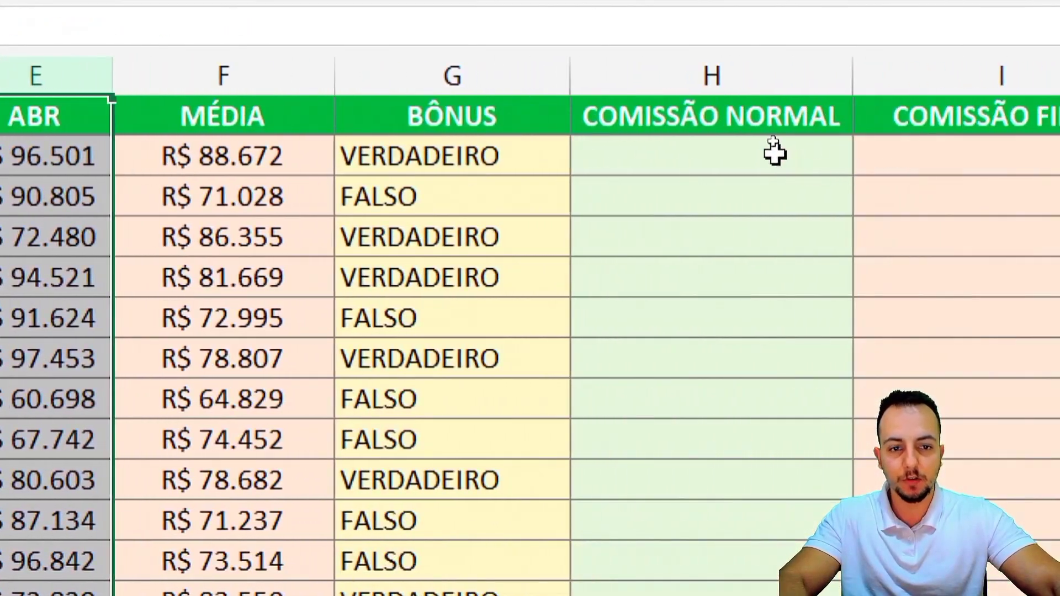
# Calculate the first collaborator's normal commission in H2 from the ABR sales with =E2*0,05.
pyautogui.click(774, 153)
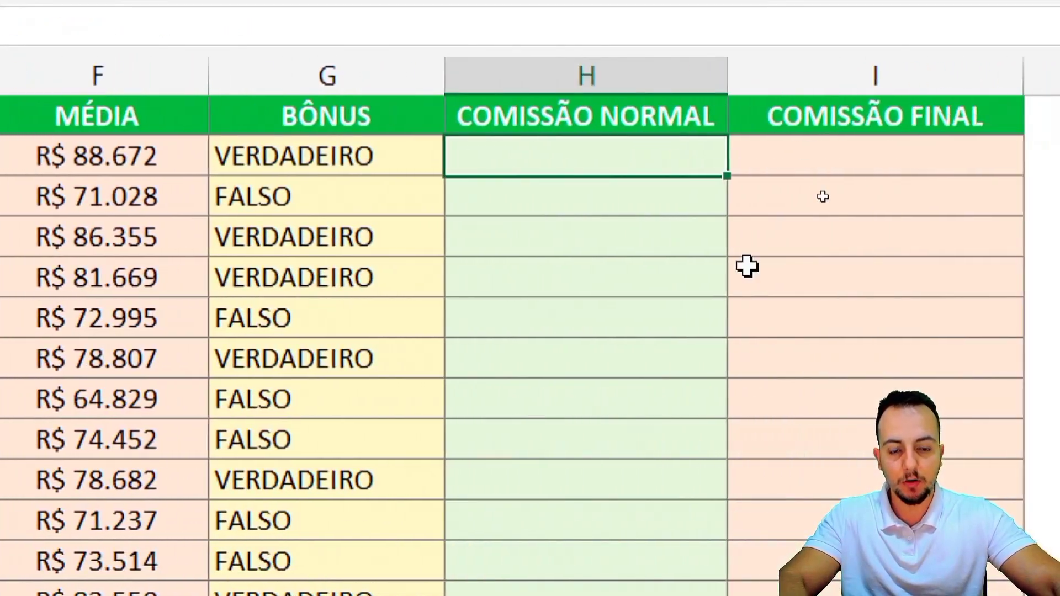
pyautogui.write('=')
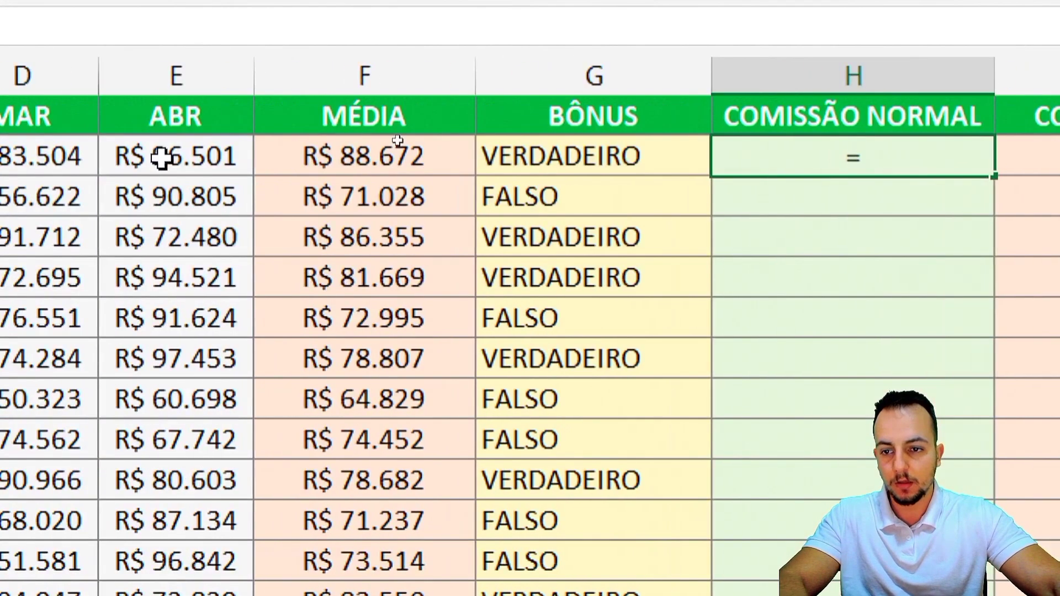
pyautogui.click(155, 165)
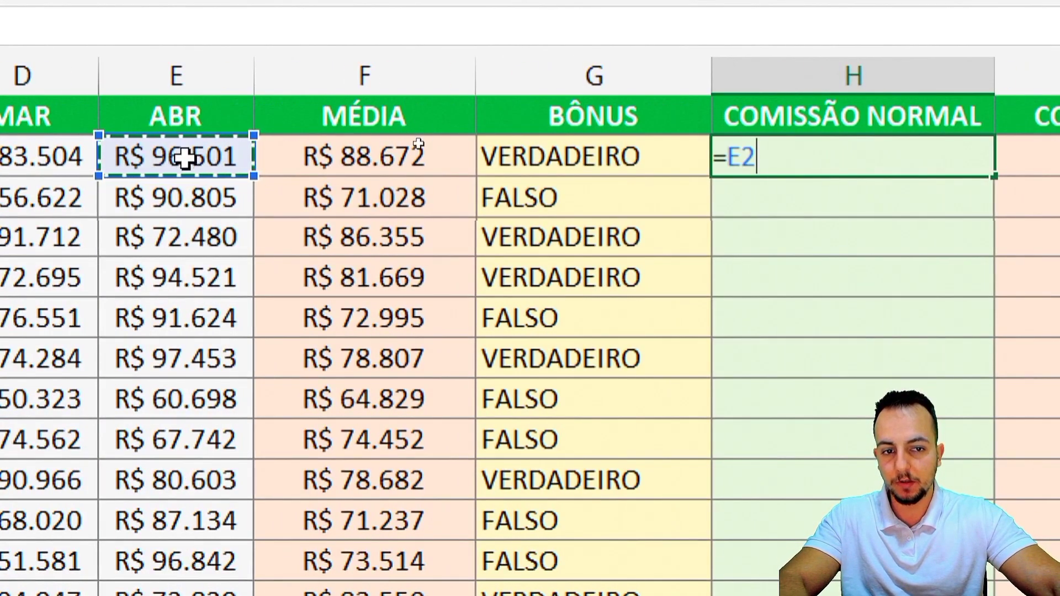
pyautogui.write('*')
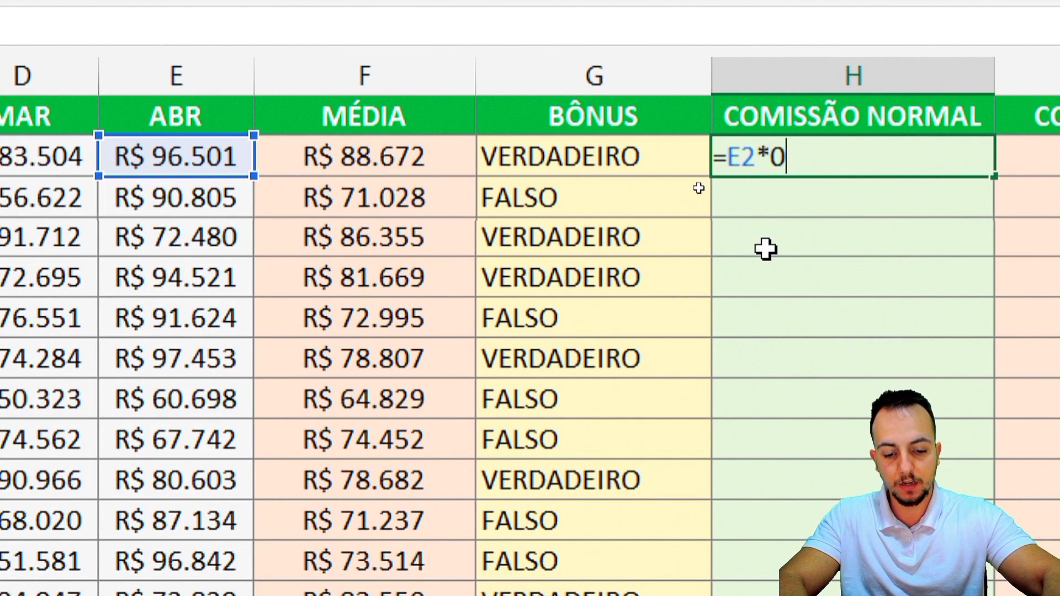
pyautogui.write('0,05')
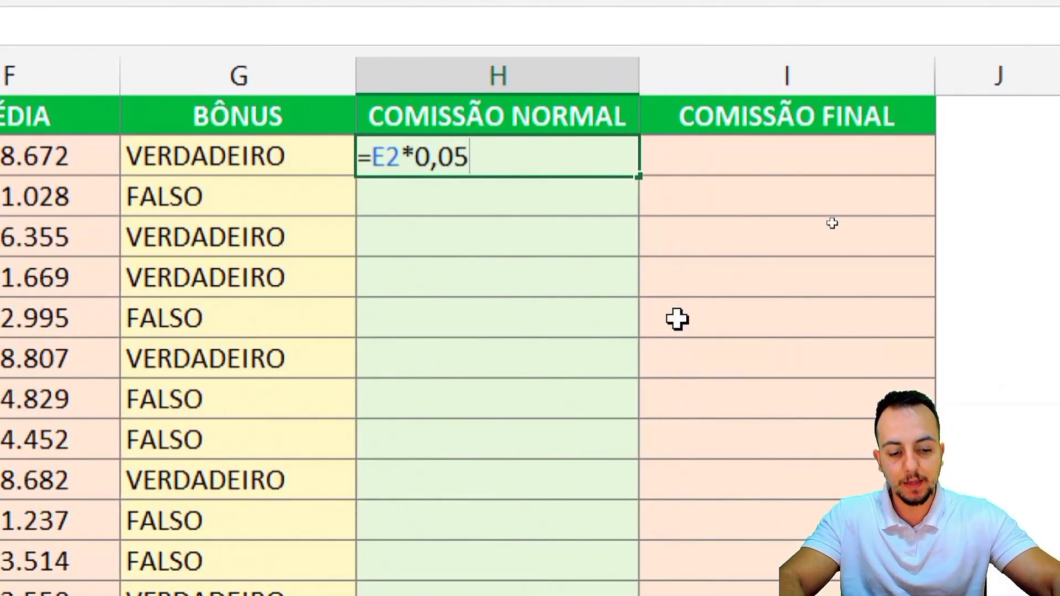
pyautogui.press('Return')
pyautogui.click(461, 161)
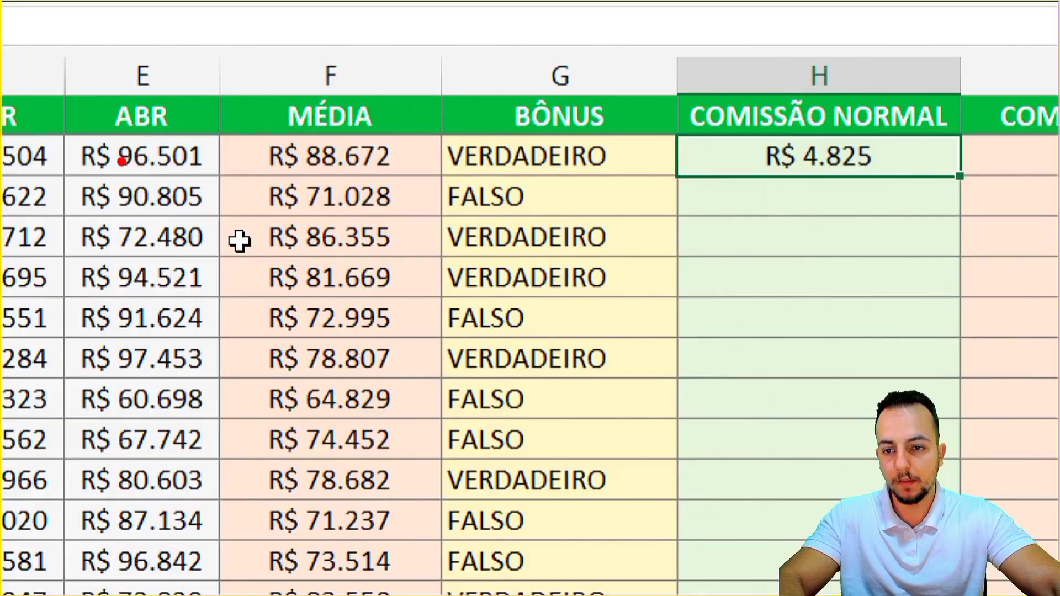
pyautogui.moveTo(63, 128)
pyautogui.mouseDown()
pyautogui.moveTo(124, 161)
pyautogui.moveTo(221, 181)
pyautogui.moveTo(277, 278)
pyautogui.mouseUp()
pyautogui.moveTo(776, 196); pyautogui.dragTo(651, 276)
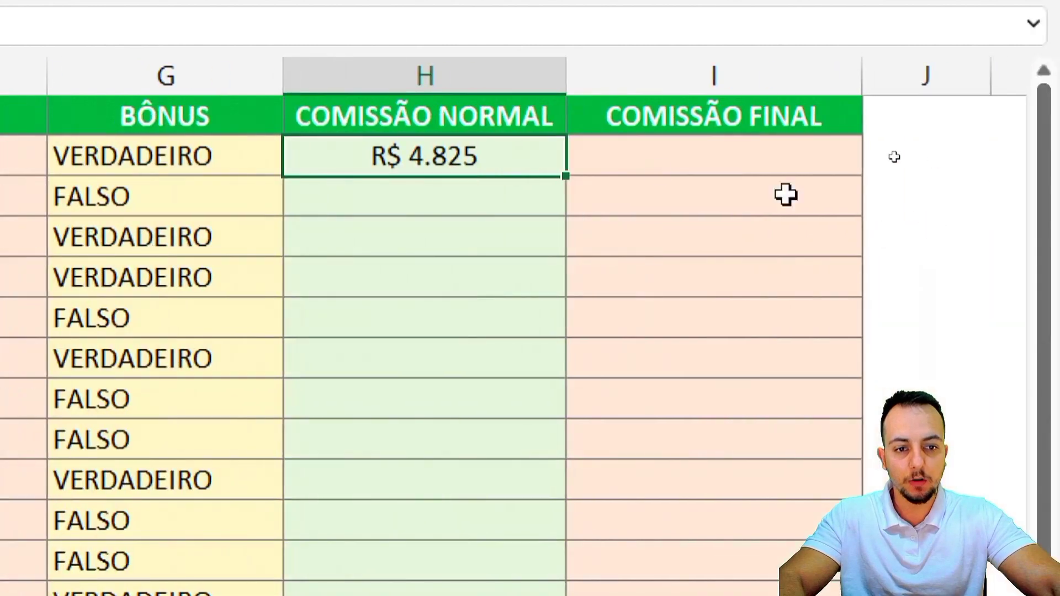
# Fill the commission formula from H2 down the COMISSÃO NORMAL column and select the whole column.
pyautogui.doubleClick(567, 175)
pyautogui.moveTo(504, 159); pyautogui.dragTo(488, 595)
pyautogui.click(520, 74)
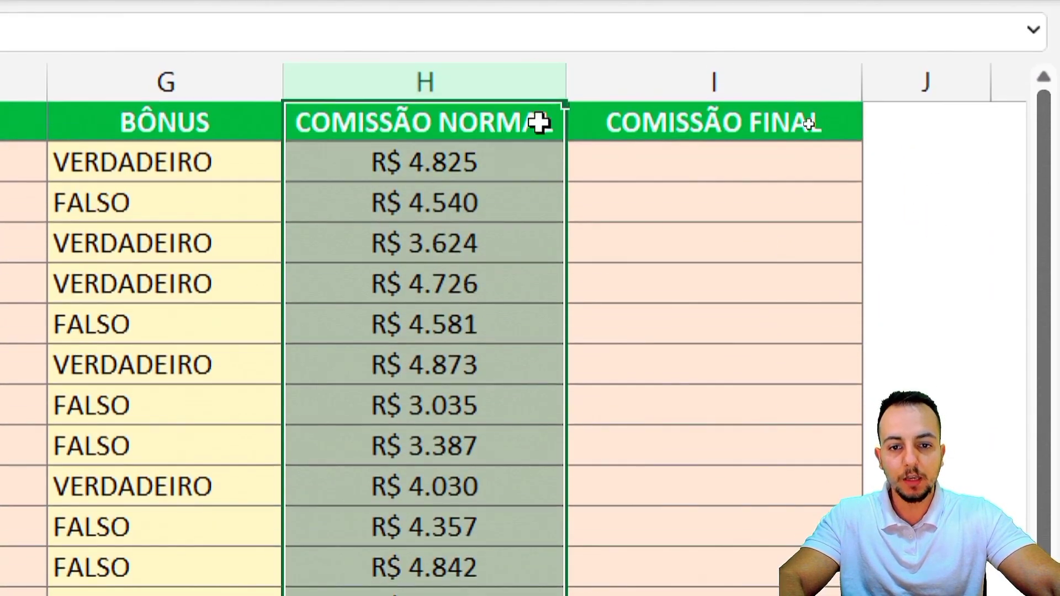
pyautogui.click(690, 173)
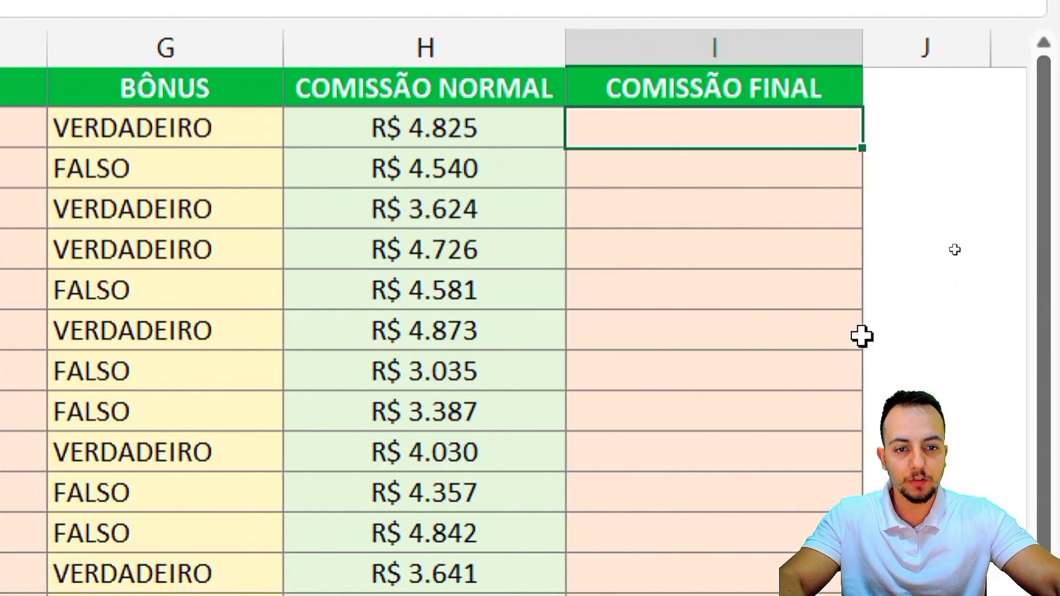
pyautogui.click(450, 136)
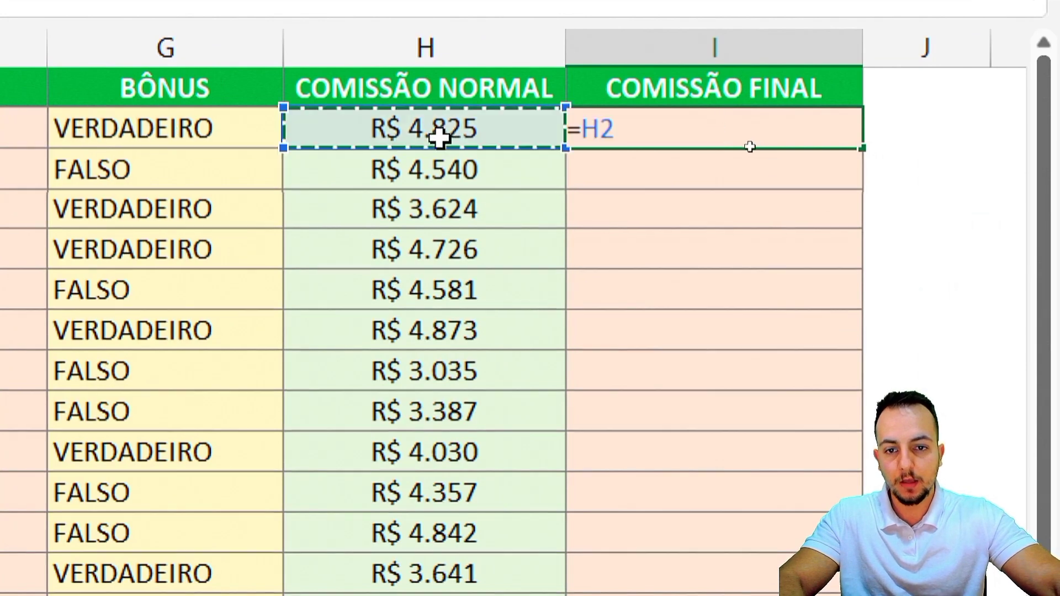
pyautogui.write('+500')
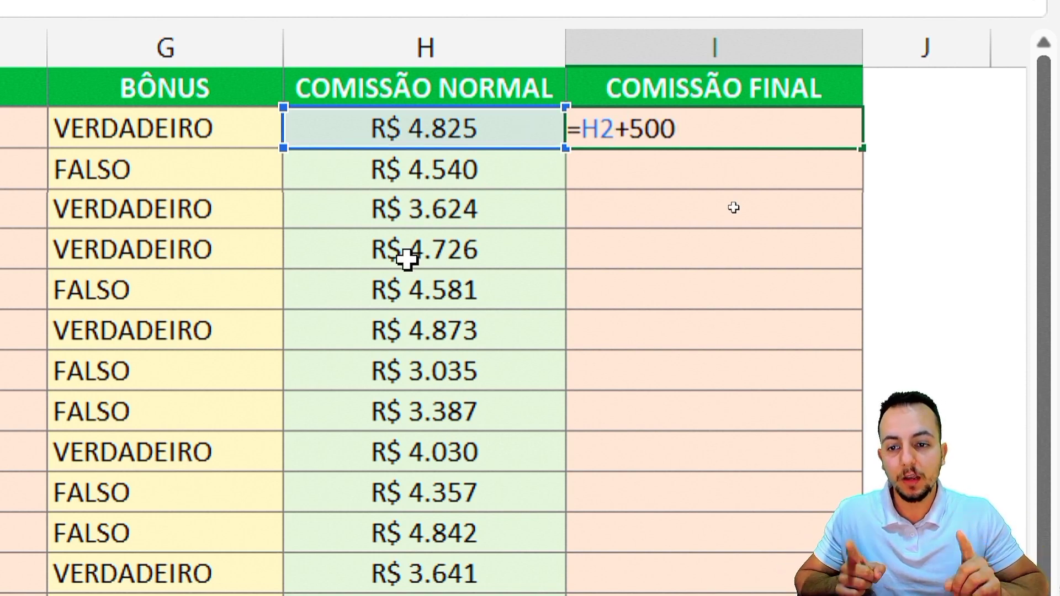
pyautogui.press('Escape')
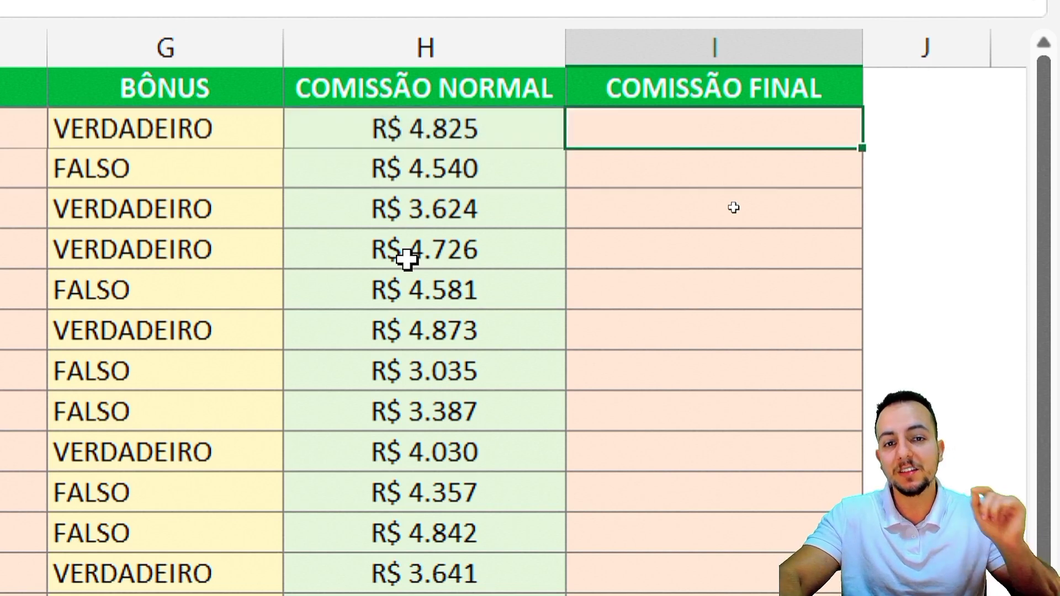
# Start an SE formula in I2 whose logical test checks whether the first collaborator's bonus result is true, G2=VERDADEIRO.
pyautogui.write('=SE')
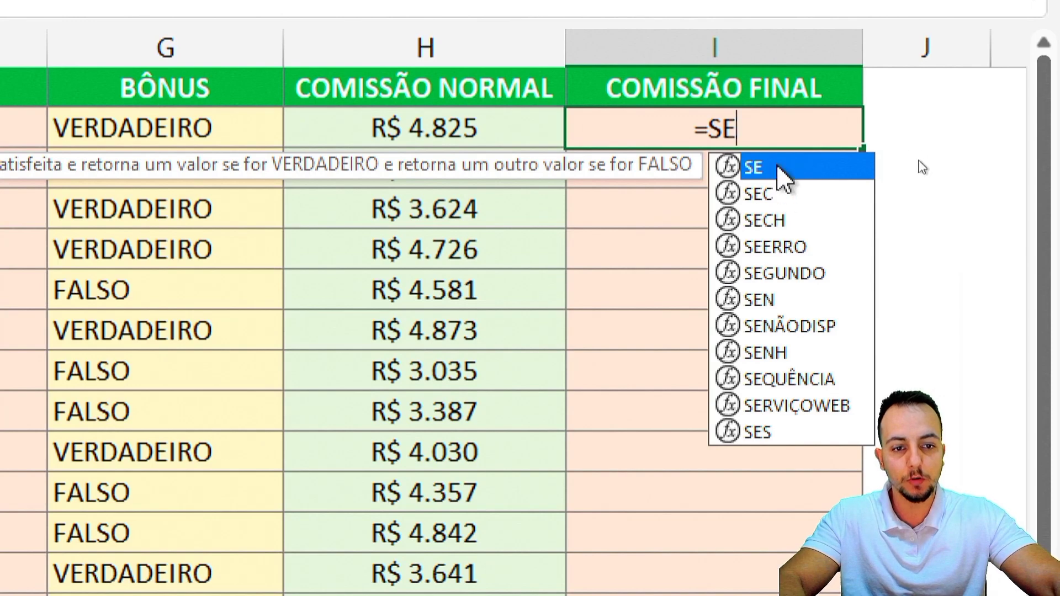
pyautogui.doubleClick(781, 170)
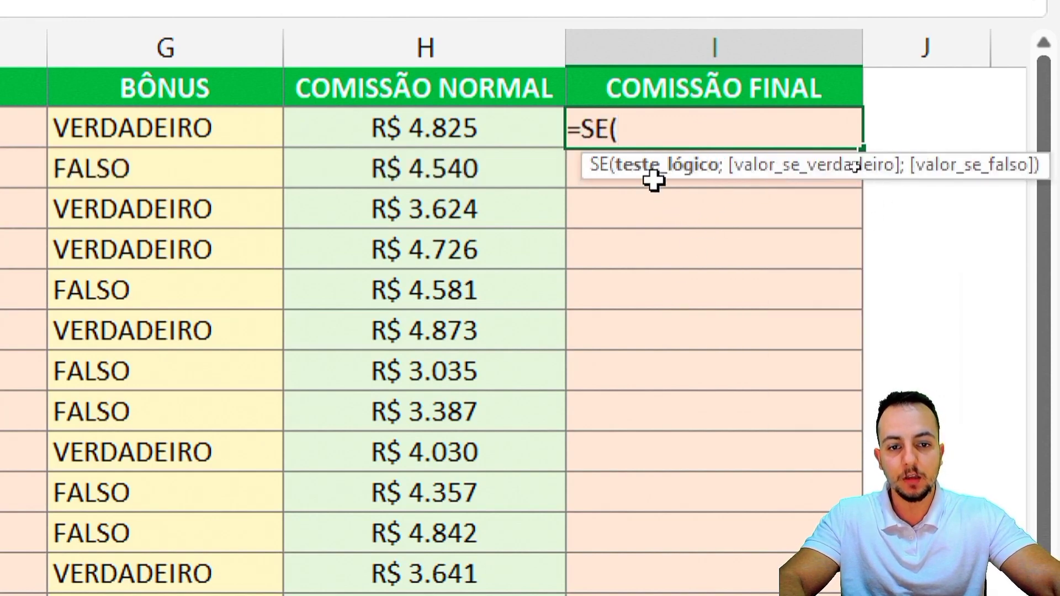
pyautogui.click(160, 141)
pyautogui.write('=V')
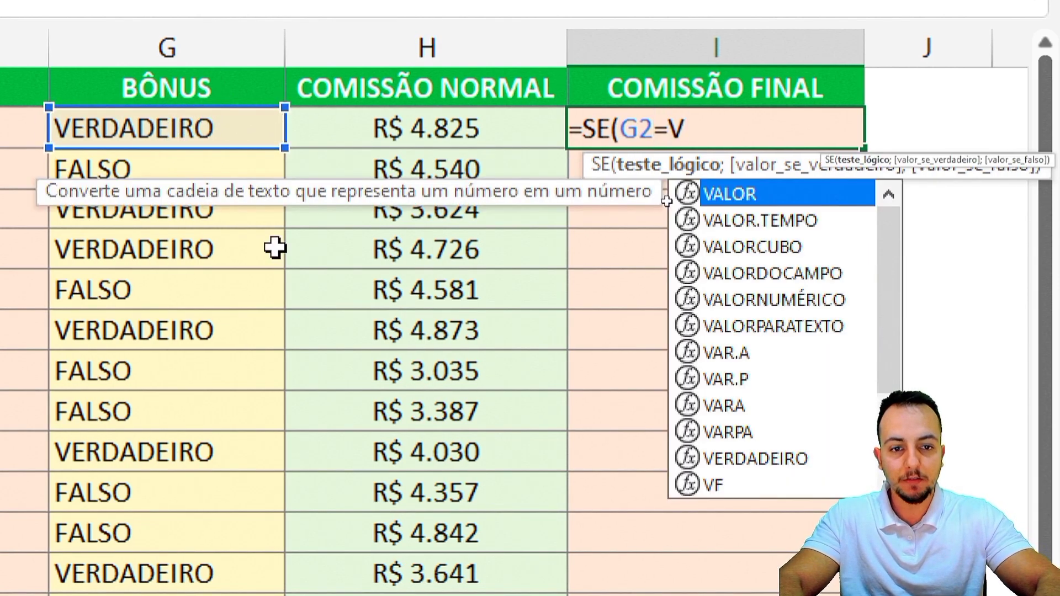
pyautogui.write('ERDAD')
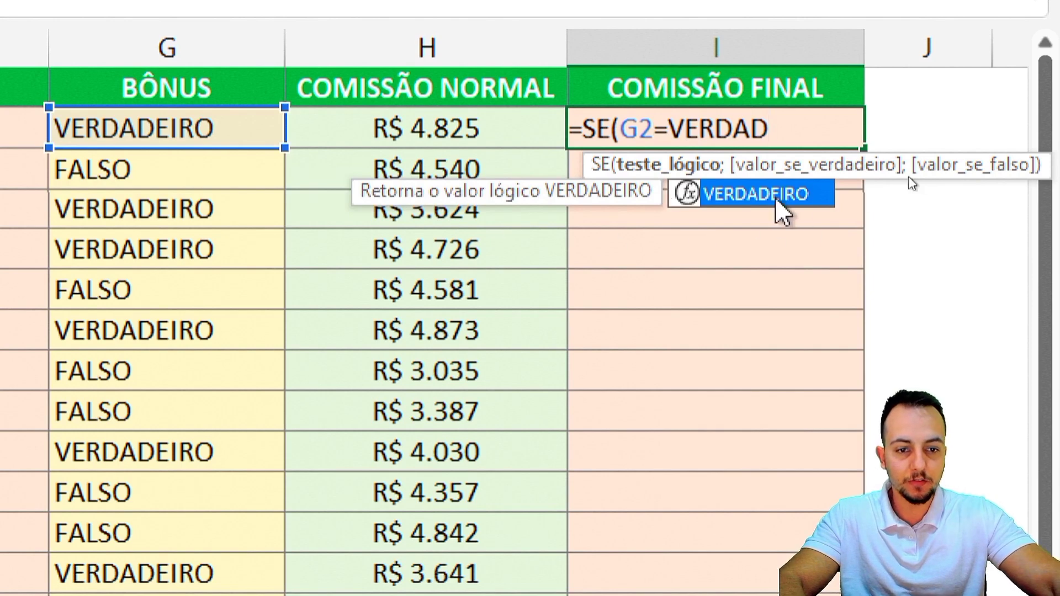
pyautogui.doubleClick(744, 195)
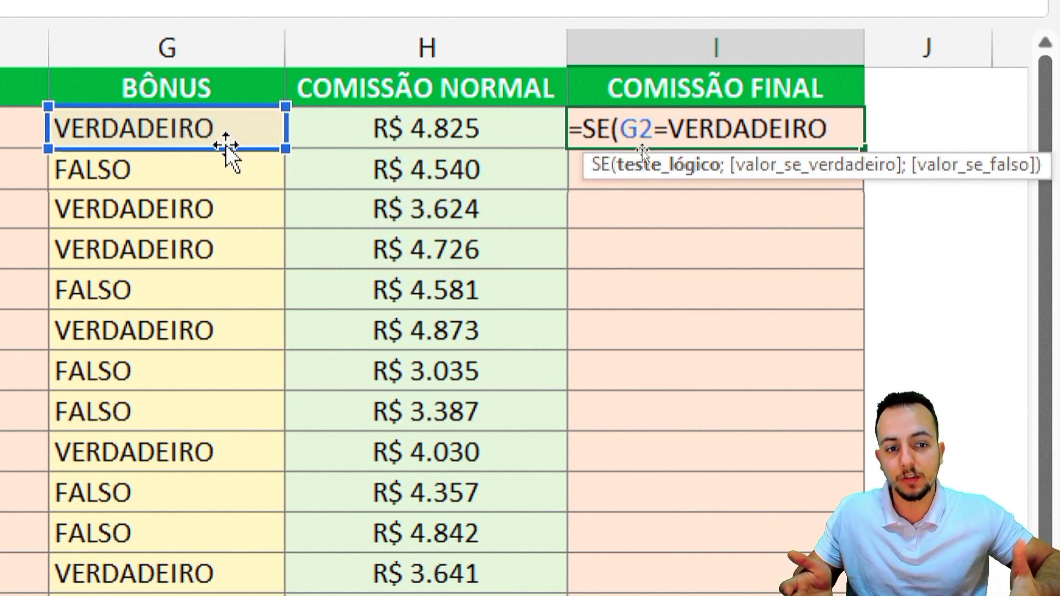
# Complete the SE formula in I2 to return H2+500 if true and H2 if false.
pyautogui.write(';')
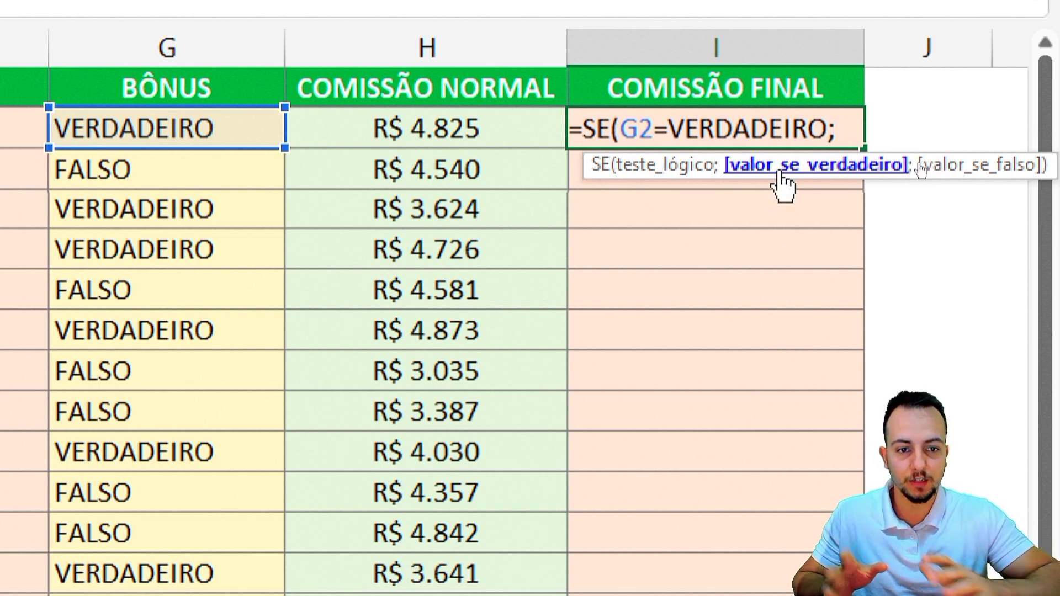
pyautogui.click(441, 121)
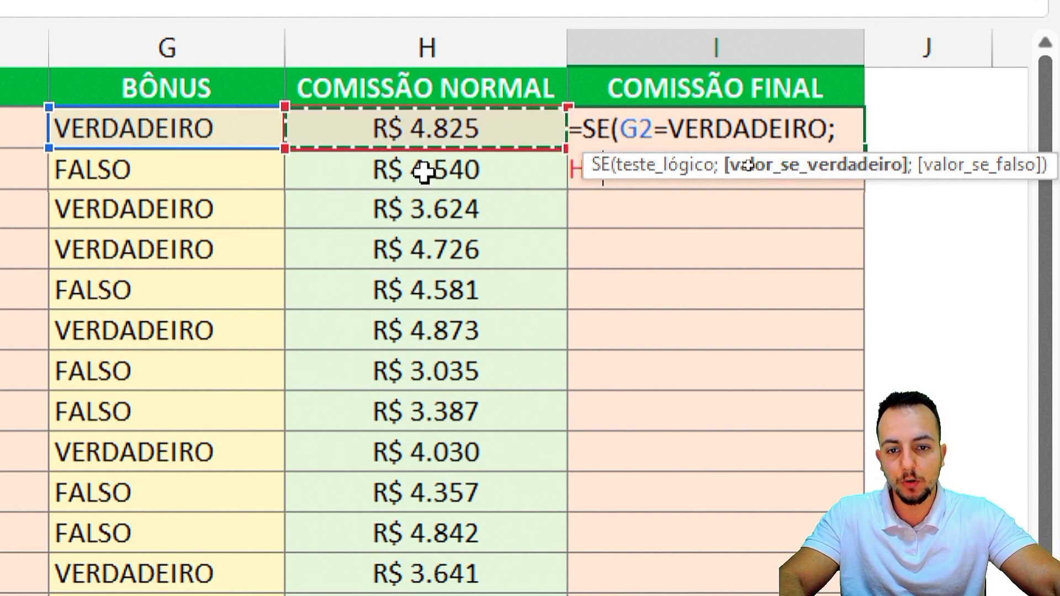
pyautogui.write('+500')
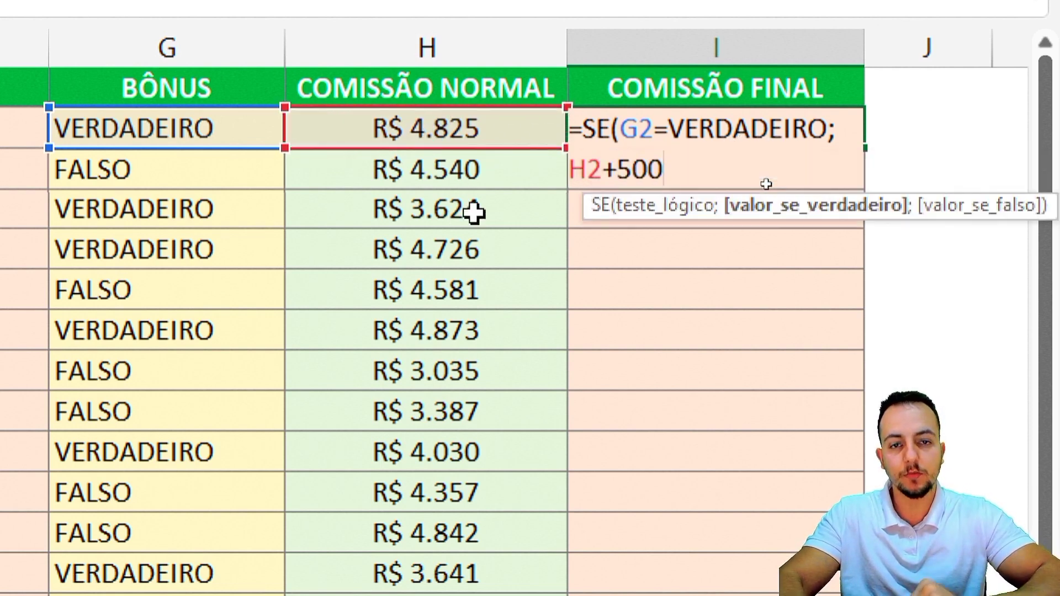
pyautogui.write(';')
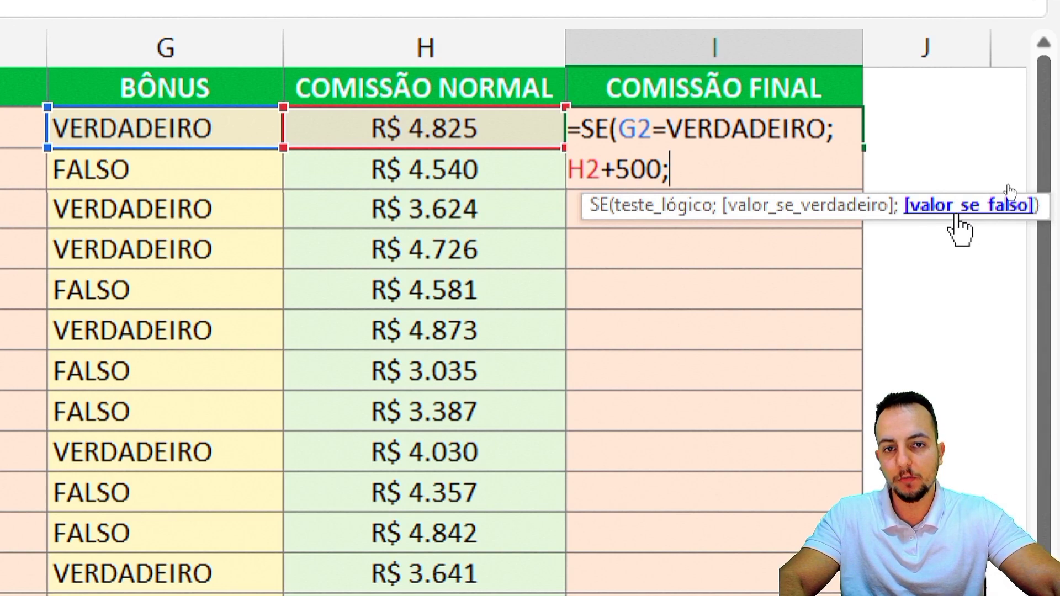
pyautogui.click(457, 133)
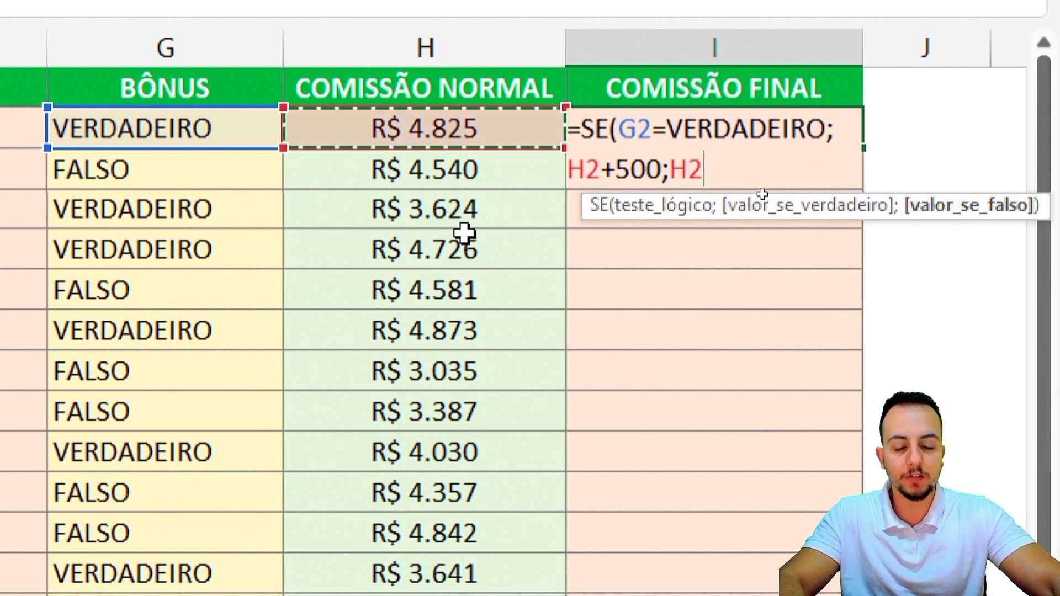
pyautogui.press('Return')
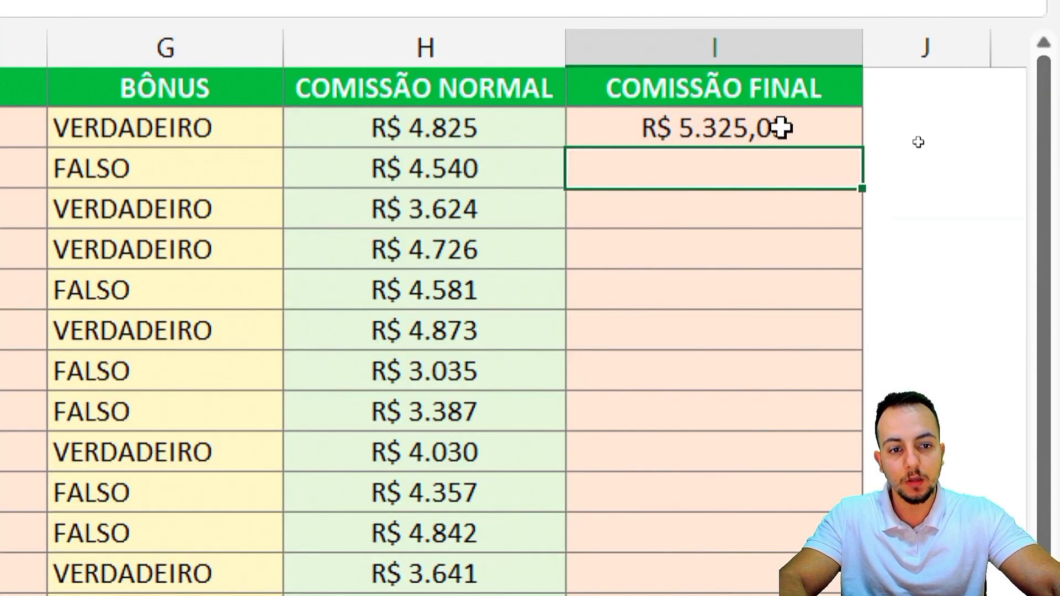
# Fill the final commission formula from I2 down the COMISSÃO FINAL column.
pyautogui.click(781, 128)
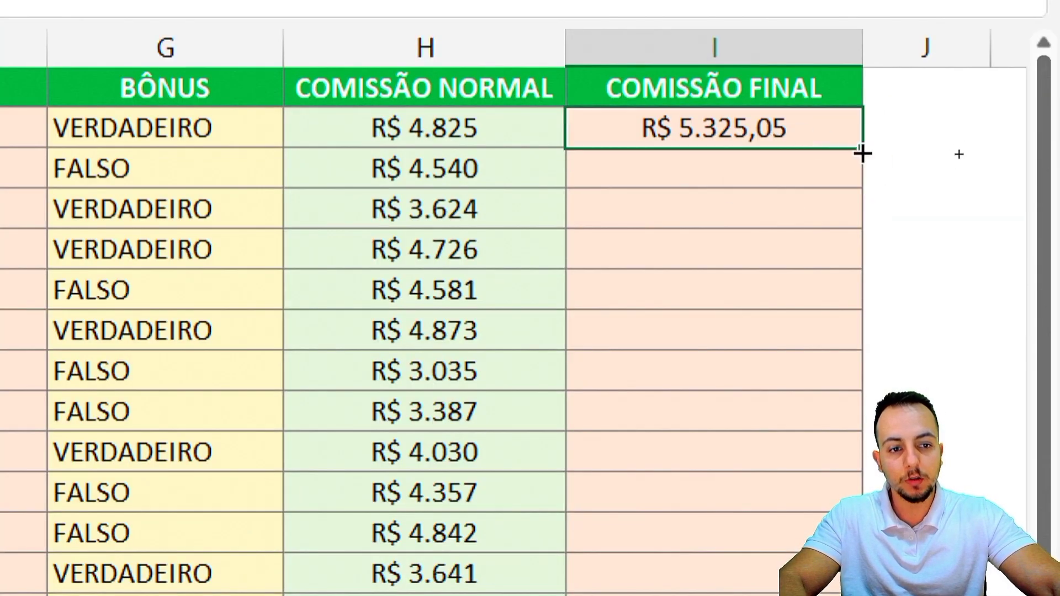
pyautogui.doubleClick(862, 147)
pyautogui.press('Down')
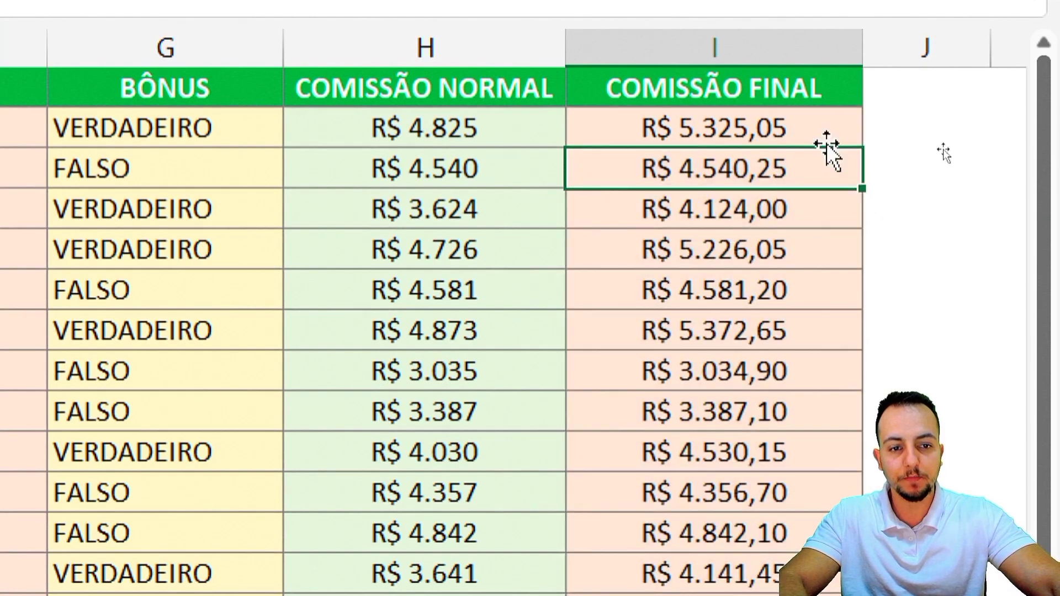
pyautogui.click(833, 83)
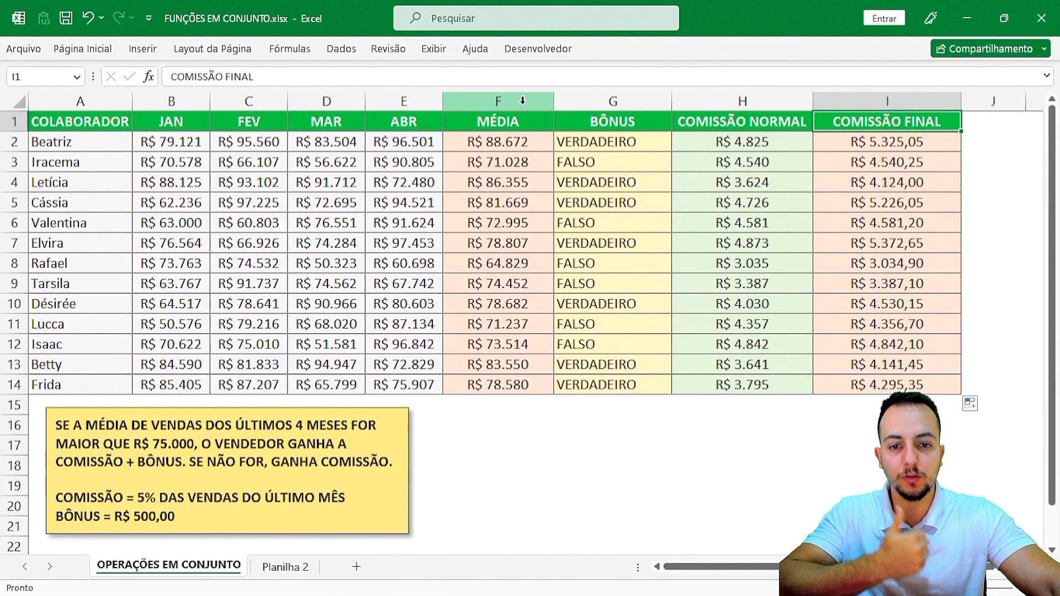
# Hide the helper columns F to H: MÉDIA, BÔNUS and COMISSÃO NORMAL.
pyautogui.click(498, 101)
pyautogui.click(612, 101)
pyautogui.click(743, 101)
pyautogui.moveTo(545, 102); pyautogui.dragTo(732, 113)
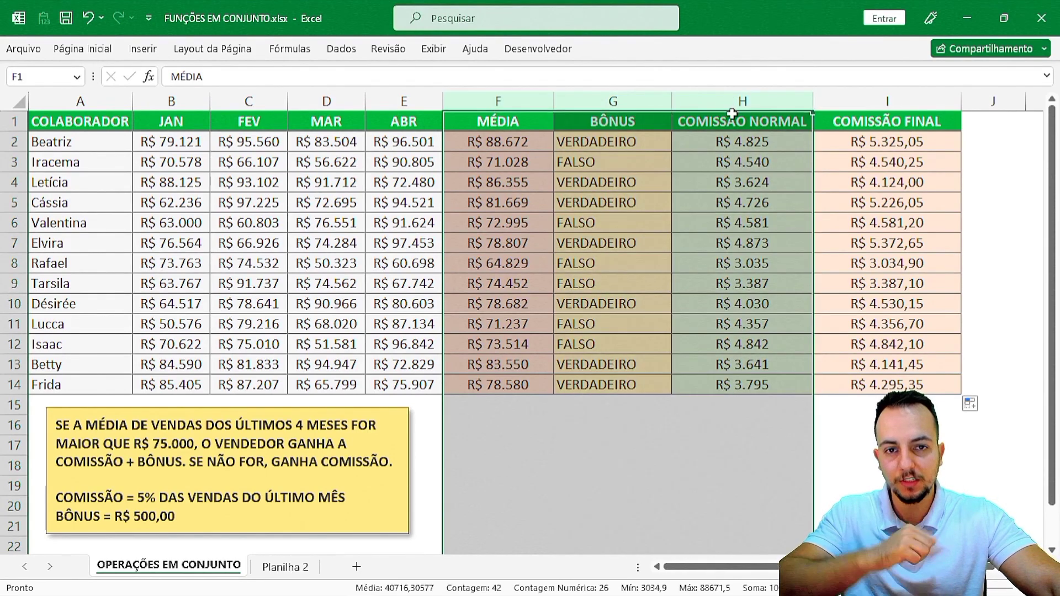
pyautogui.rightClick(522, 105)
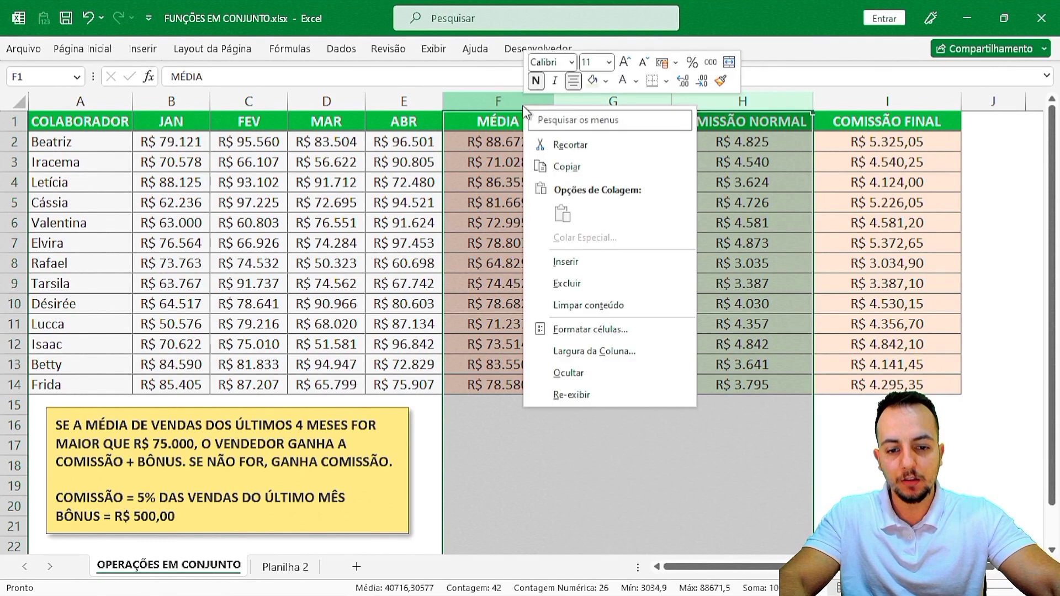
pyautogui.click(587, 374)
# Clear the contents of I2:I14 in the COMISSÃO FINAL column and make I2 the active cell.
pyautogui.click(519, 141)
pyautogui.moveTo(519, 142); pyautogui.dragTo(513, 382)
pyautogui.press('Delete')
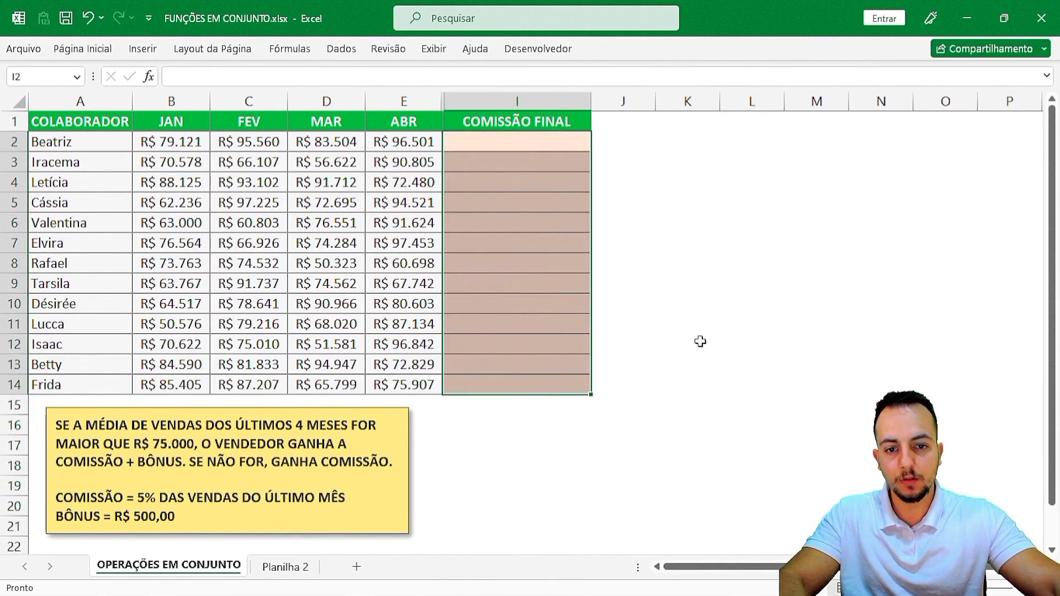
pyautogui.click(504, 139)
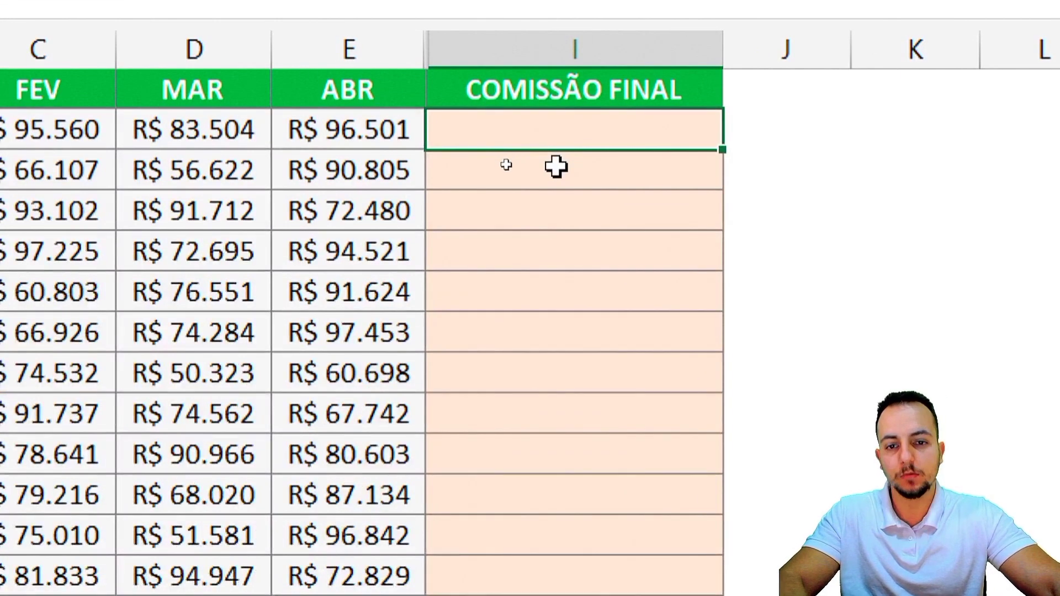
pyautogui.hotkey('ctrl', 'z')
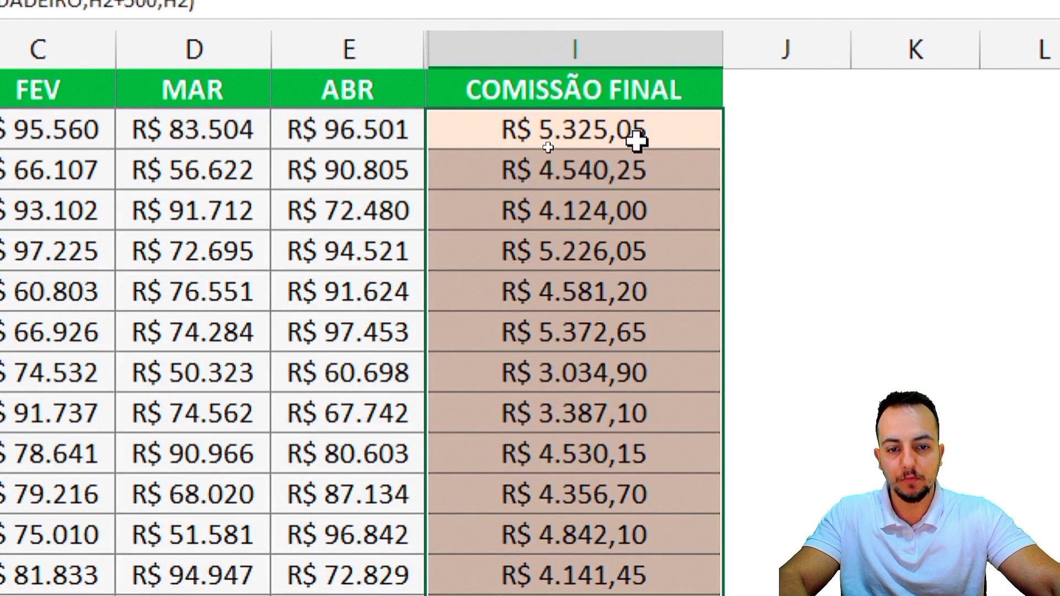
pyautogui.press('Delete')
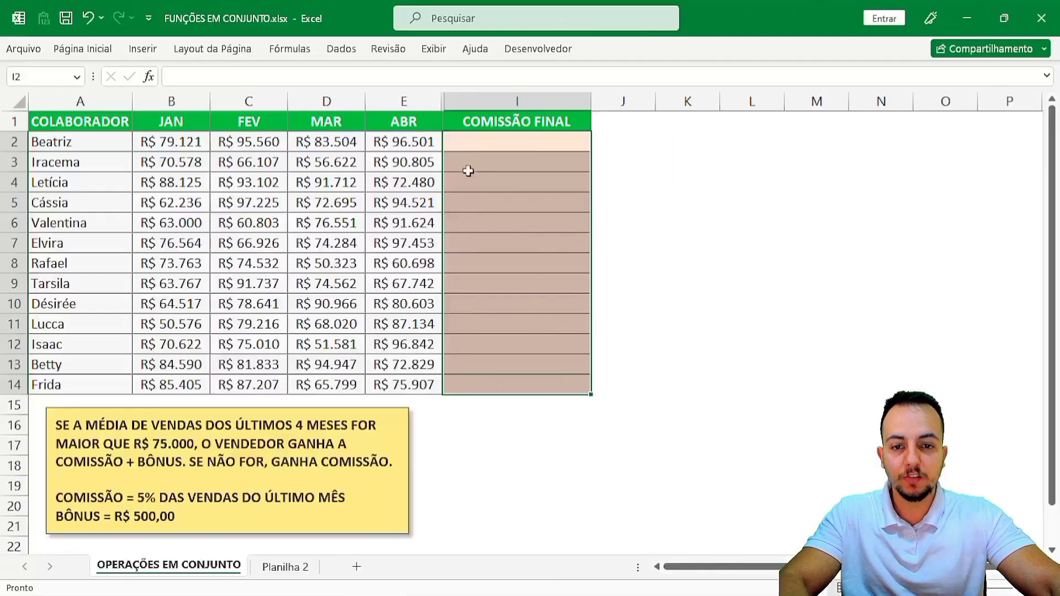
pyautogui.click(474, 138)
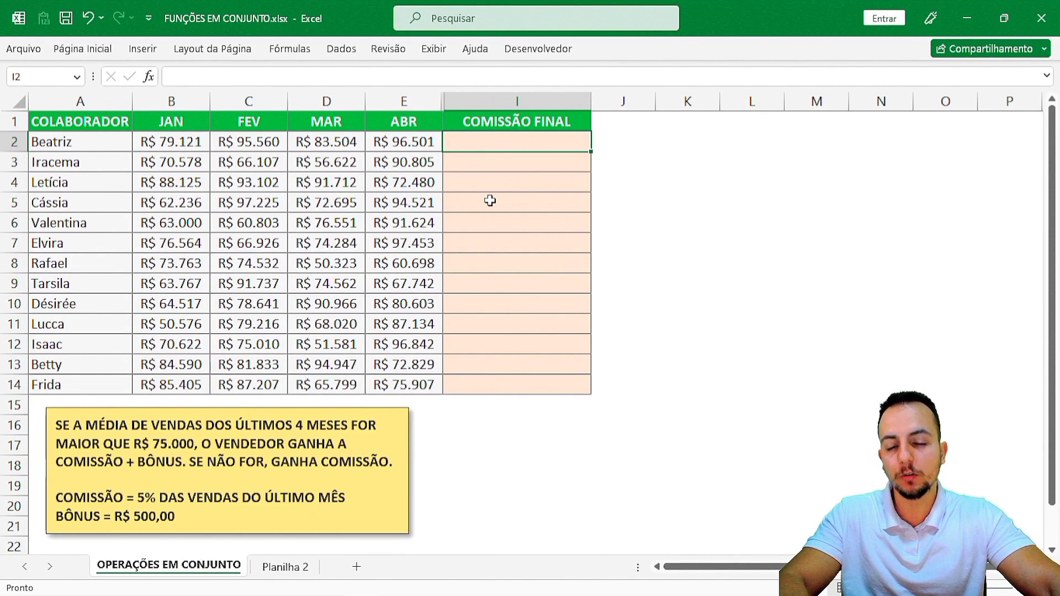
pyautogui.moveTo(502, 141); pyautogui.dragTo(491, 386)
pyautogui.click(510, 141)
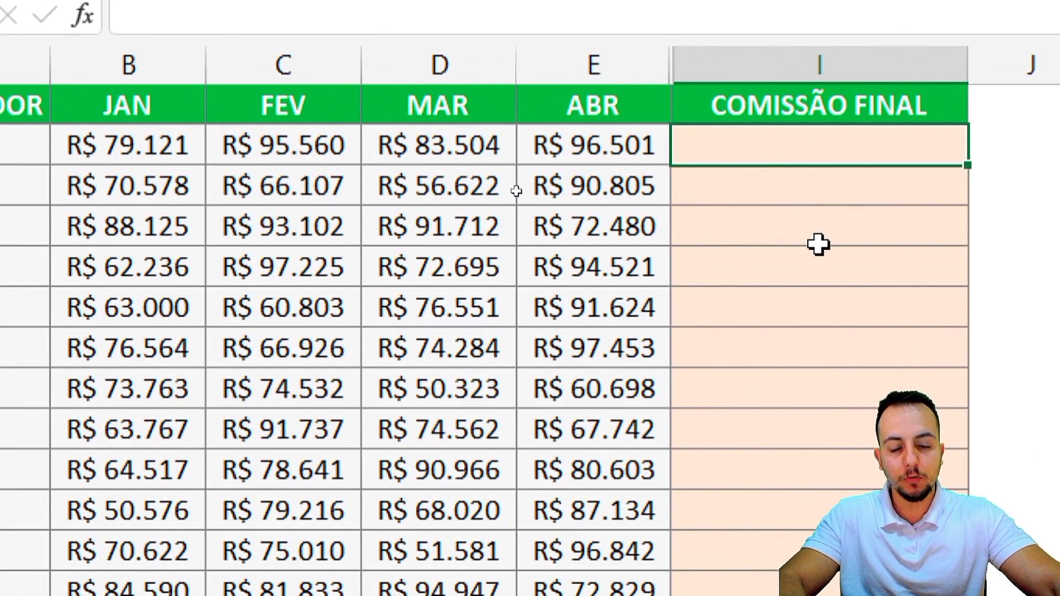
pyautogui.hotkey('ctrl', '2')
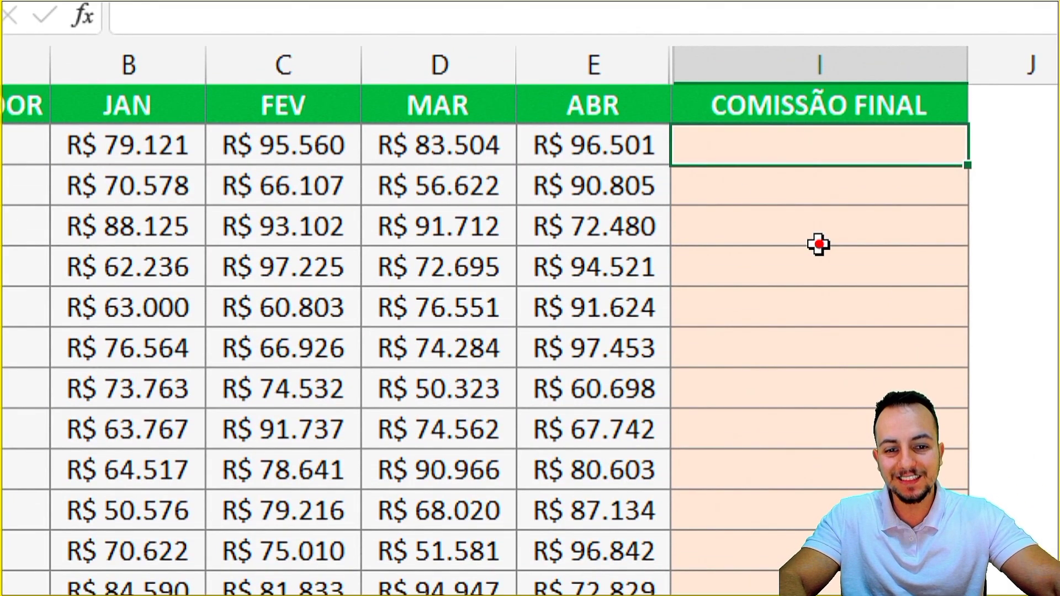
pyautogui.moveTo(40, 118)
pyautogui.mouseDown()
pyautogui.moveTo(483, 175)
pyautogui.moveTo(673, 170)
pyautogui.moveTo(780, 265)
pyautogui.mouseUp()
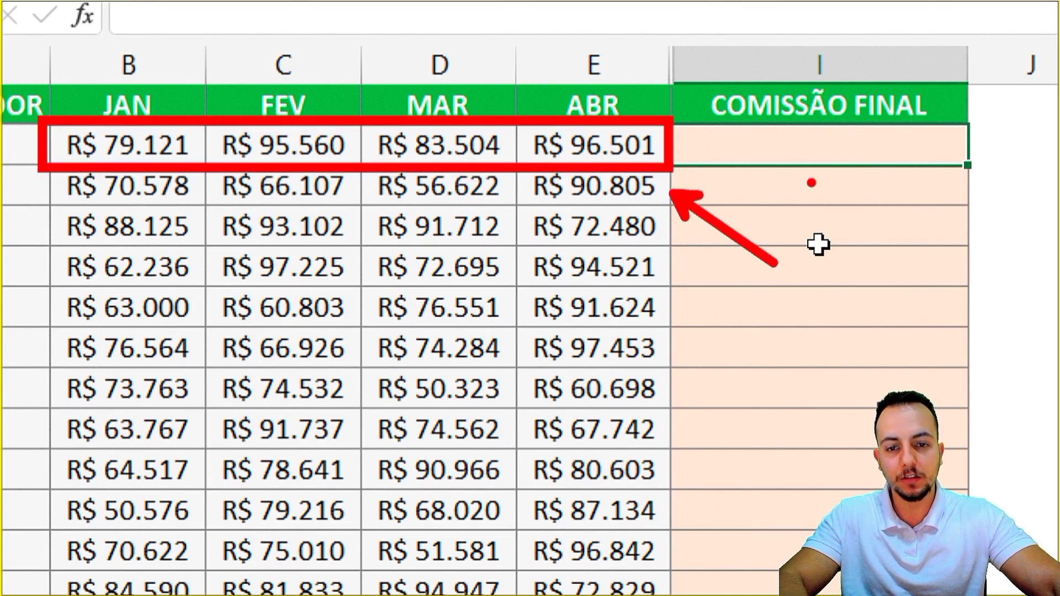
pyautogui.hotkey('ctrl', 'z')
pyautogui.hotkey('ctrl', 'z')
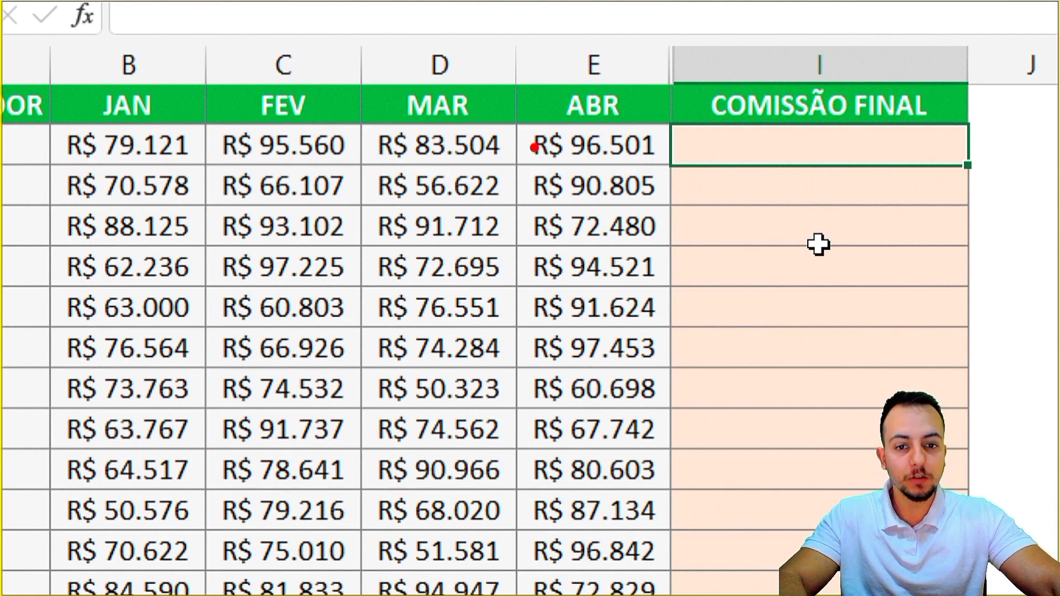
pyautogui.moveTo(513, 117)
pyautogui.mouseDown()
pyautogui.moveTo(619, 168)
pyautogui.moveTo(674, 169)
pyautogui.moveTo(807, 302)
pyautogui.mouseUp()
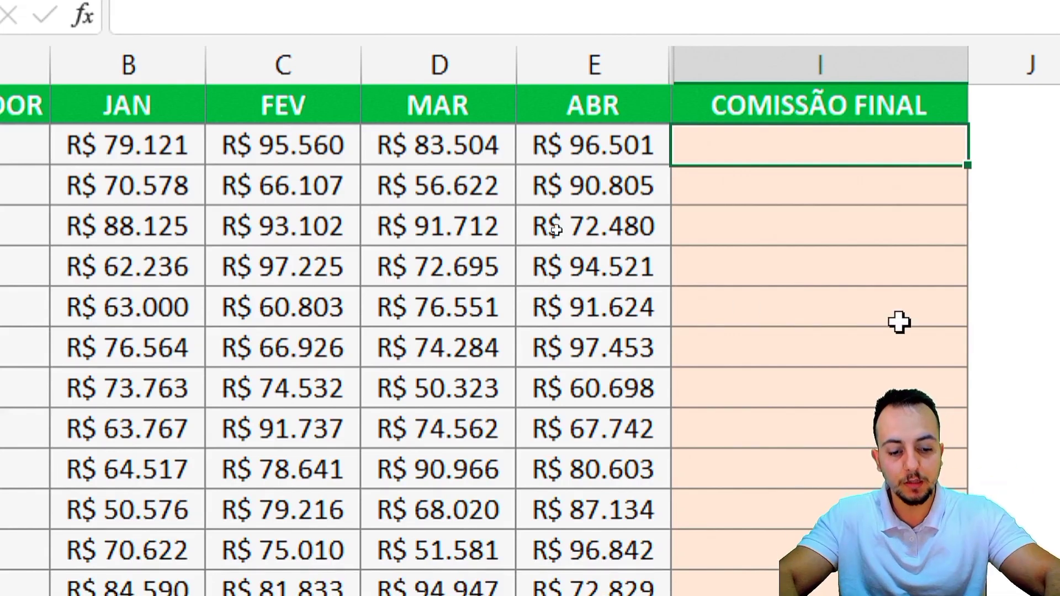
# Start a SE formula in I2 that tests whether MÉDIA(B2:E2) is greater than 75000.
pyautogui.write('=SE')
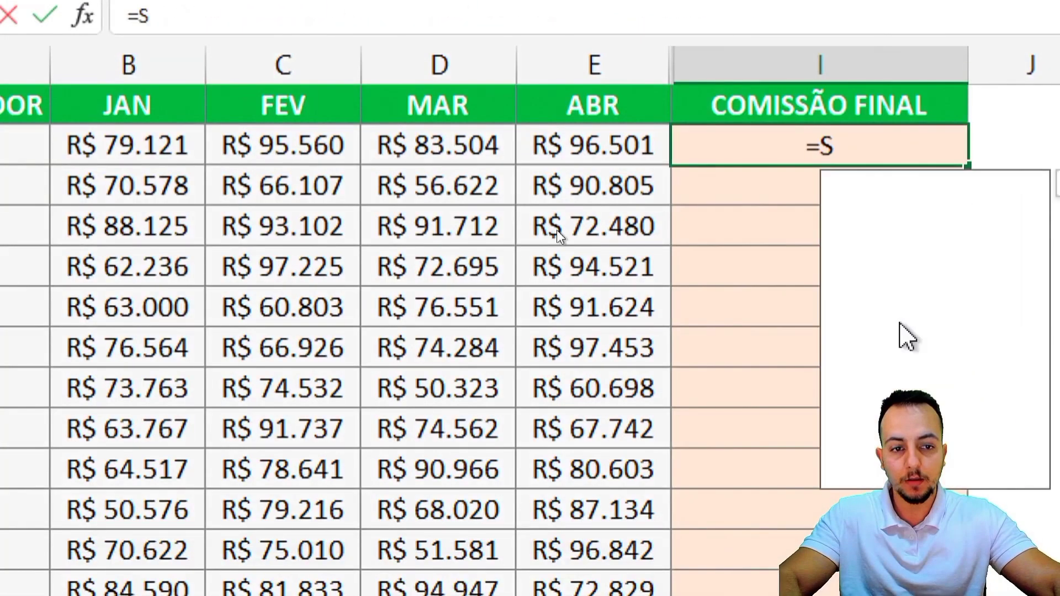
pyautogui.write('E(')
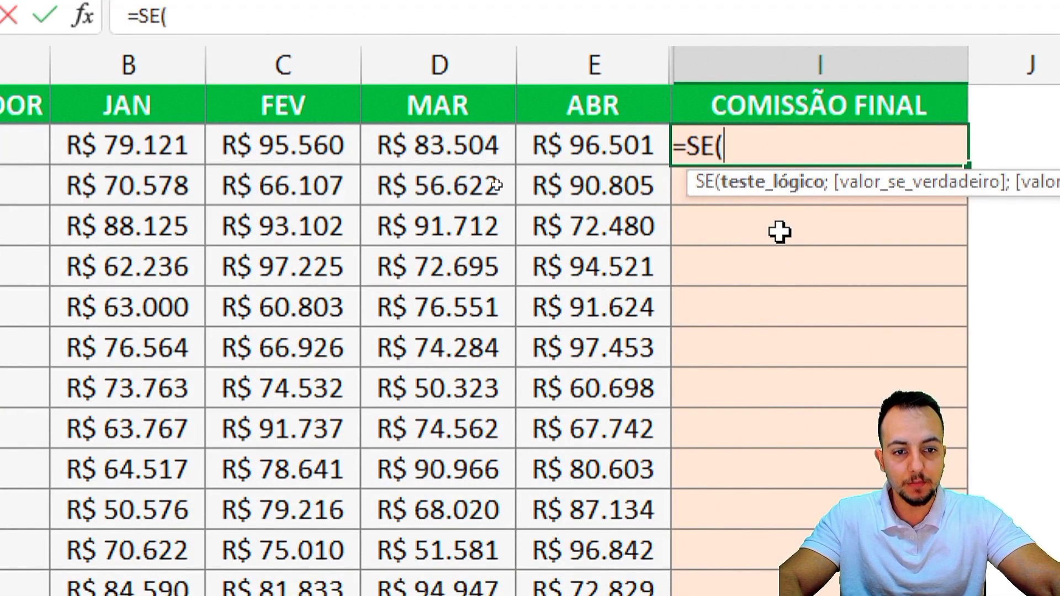
pyautogui.write('MÉDI')
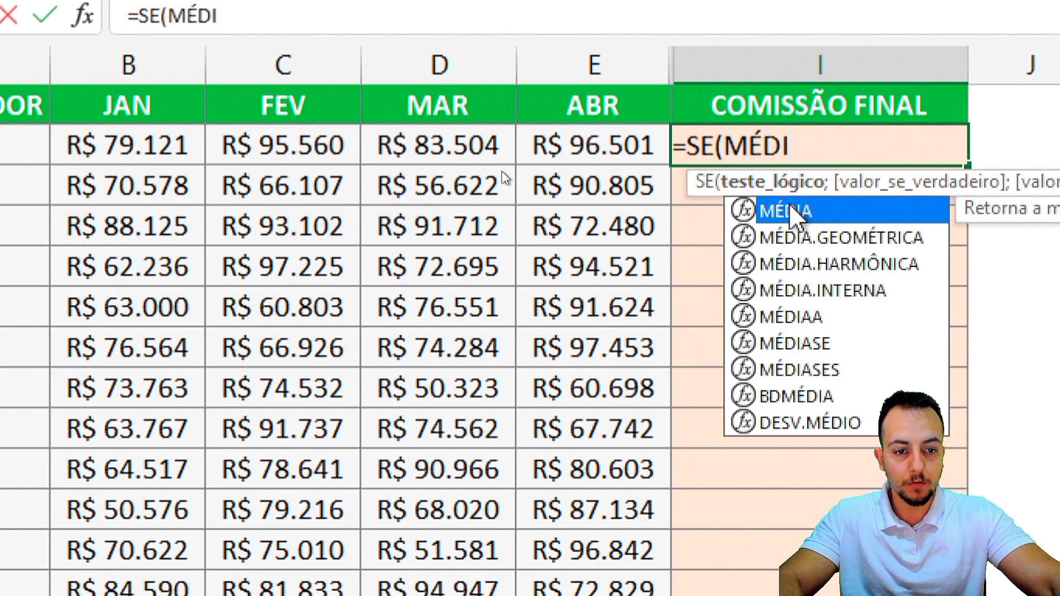
pyautogui.doubleClick(791, 209)
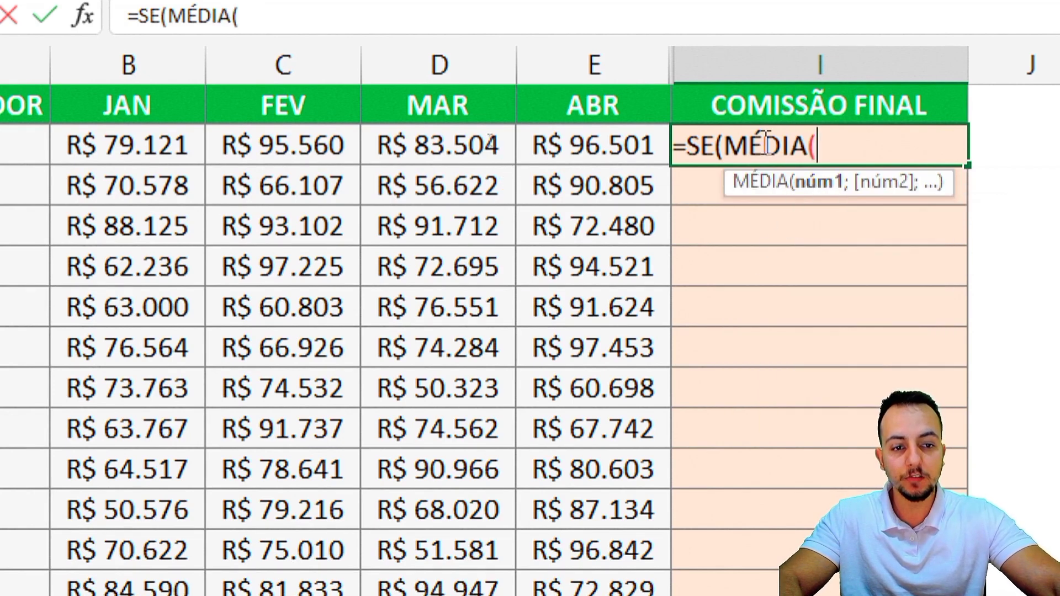
pyautogui.moveTo(604, 139); pyautogui.dragTo(167, 142)
pyautogui.write(')')
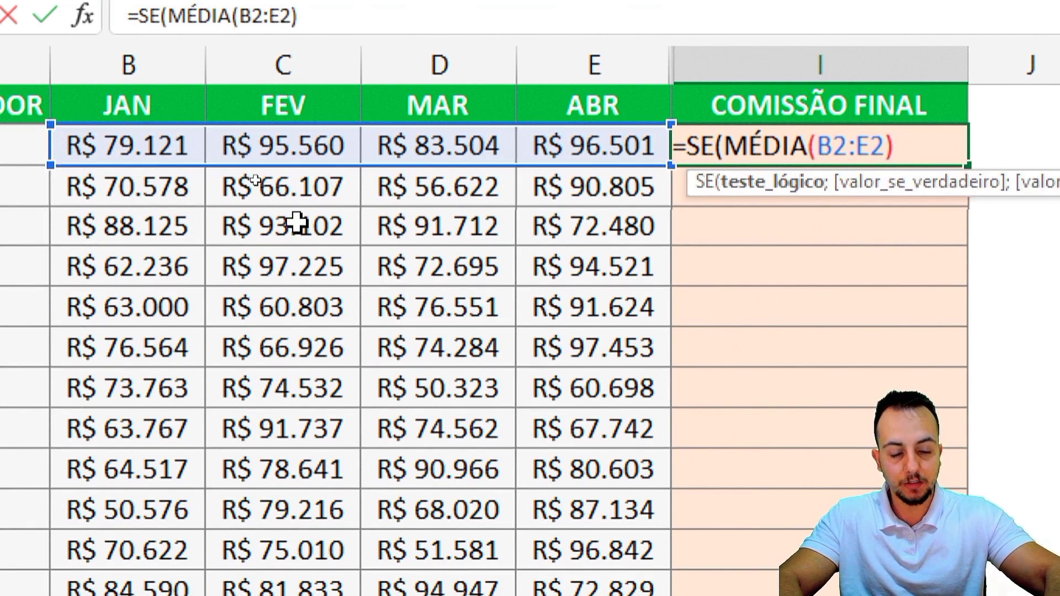
pyautogui.write('>750')
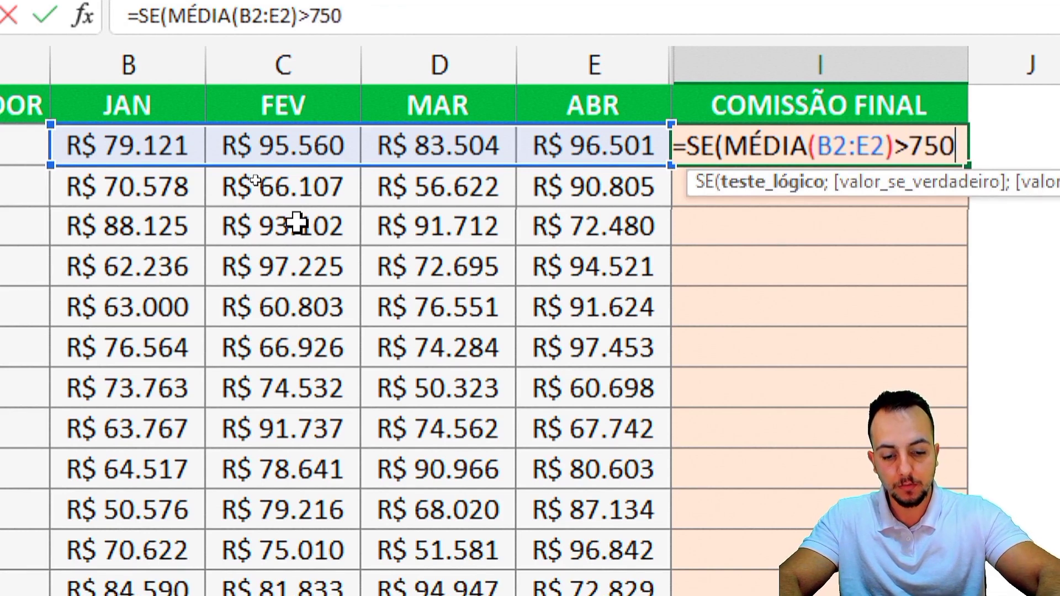
pyautogui.write('00;')
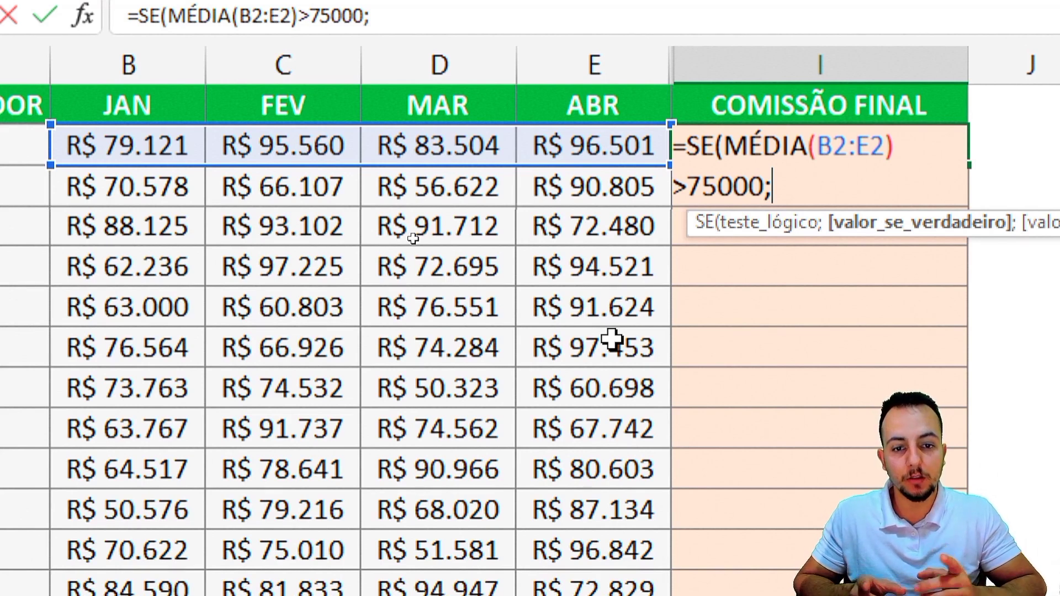
# Enter (E2*0,05)+500 as the value if true in the I2 formula.
pyautogui.click(585, 144)
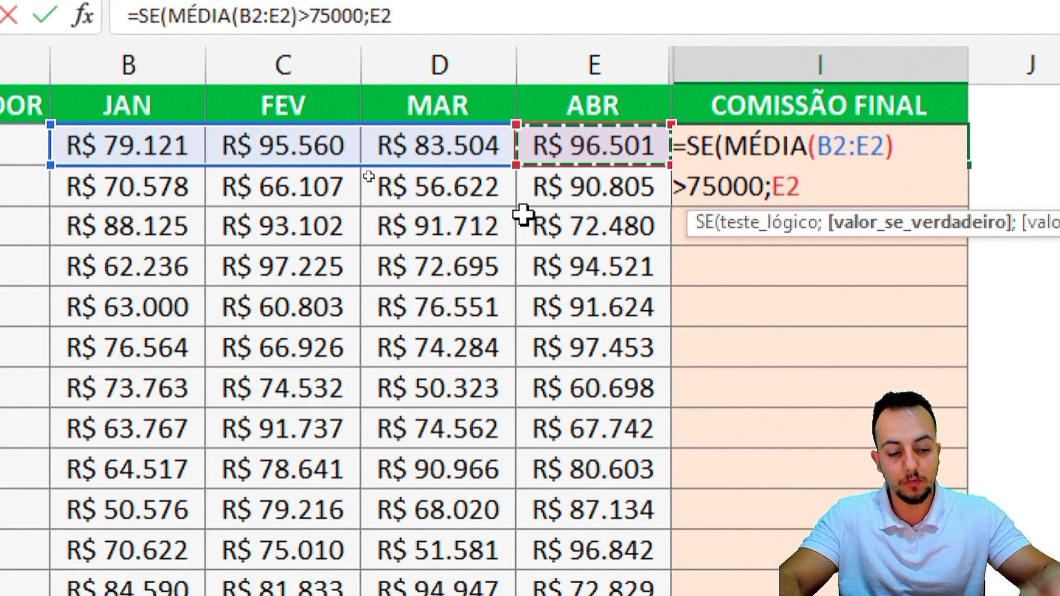
pyautogui.write('*0,05')
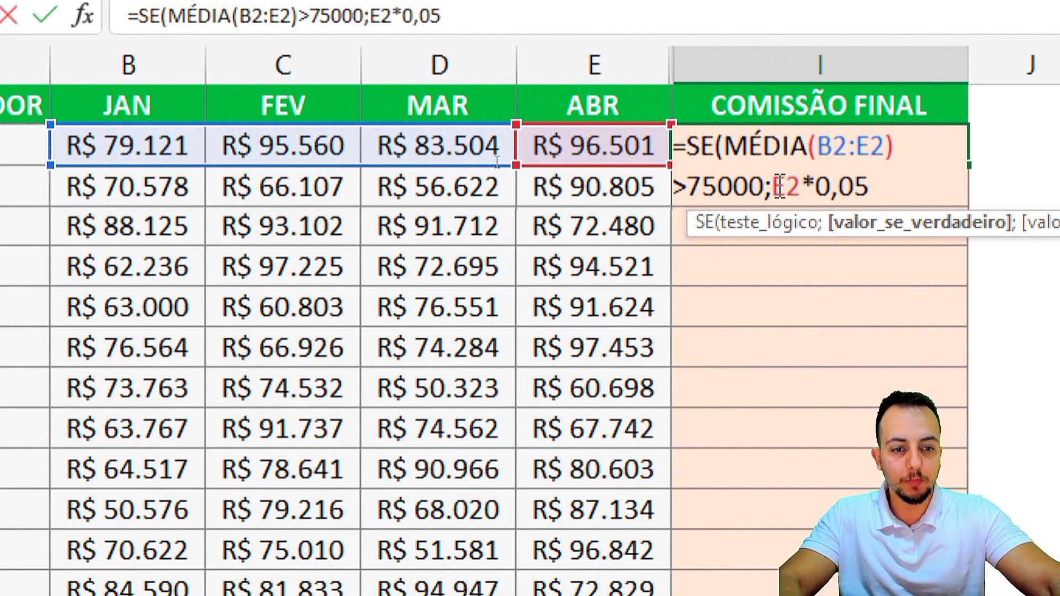
pyautogui.write('(')
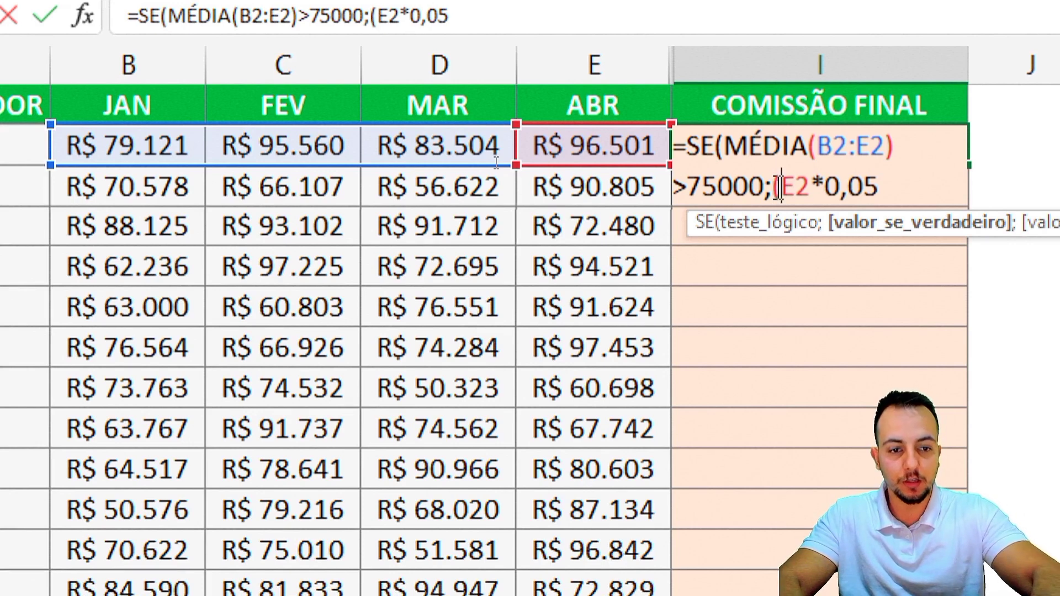
pyautogui.click(907, 176)
pyautogui.write(')')
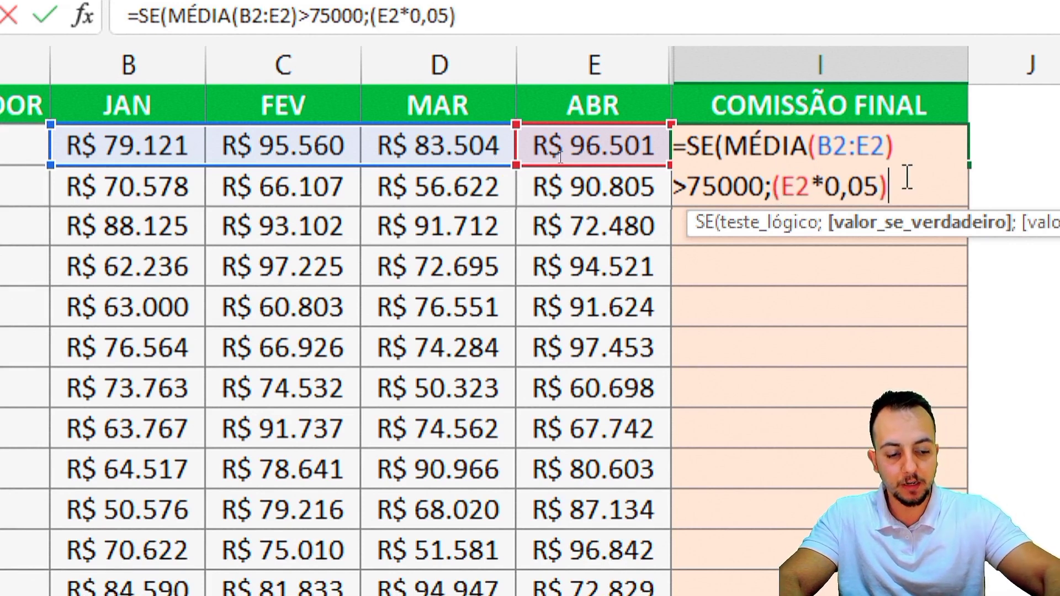
pyautogui.write('+50')
pyautogui.press('BackSpace')
pyautogui.write('500')
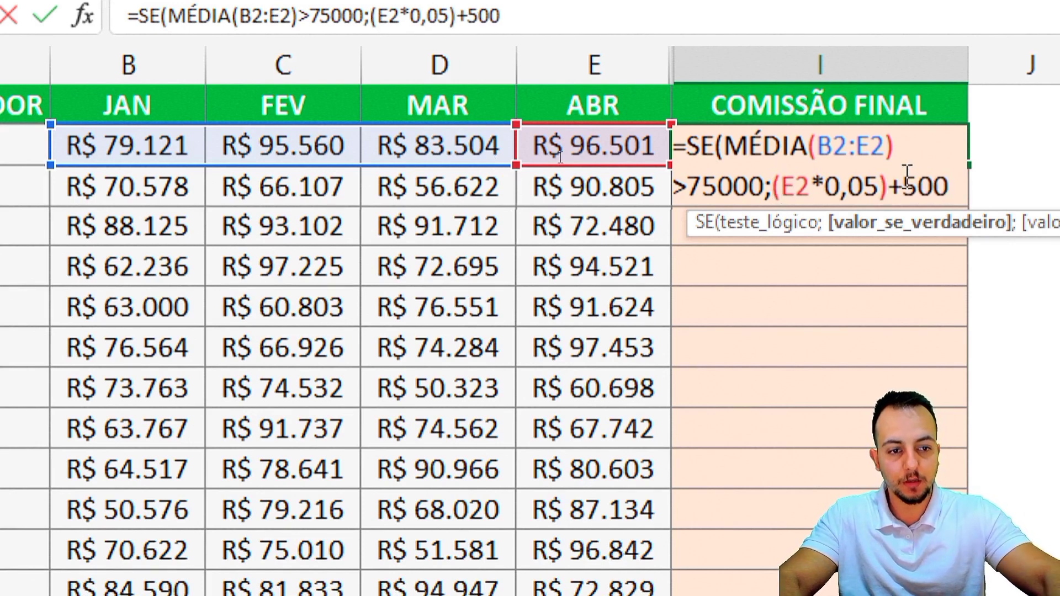
# Examine the value-if-true argument in I2, including the 5% commission part and the 500 bonus part.
pyautogui.moveTo(772, 187); pyautogui.dragTo(950, 178)
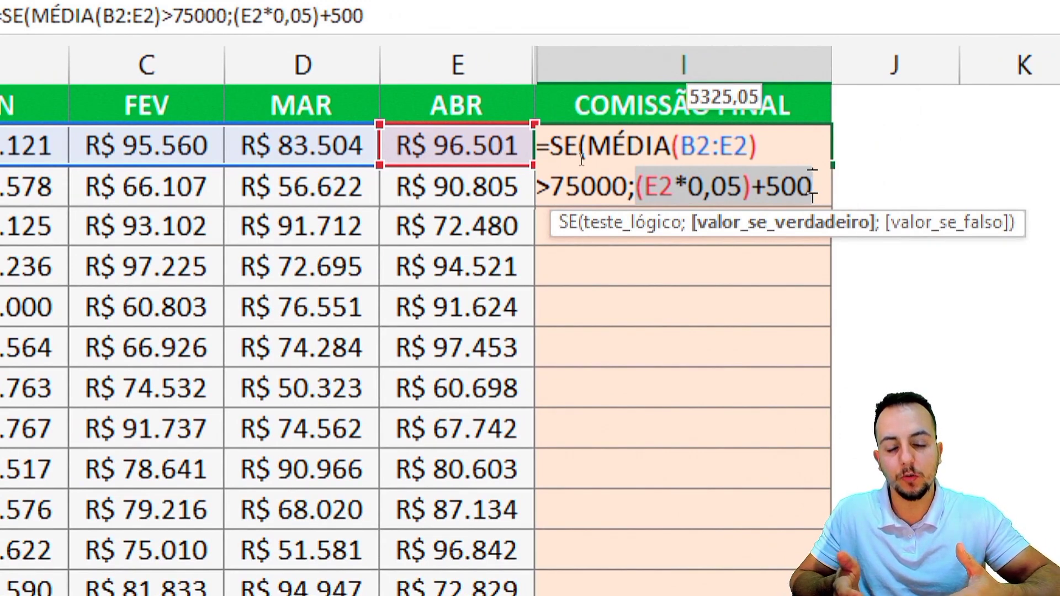
pyautogui.click(712, 186)
pyautogui.moveTo(636, 186); pyautogui.dragTo(753, 185)
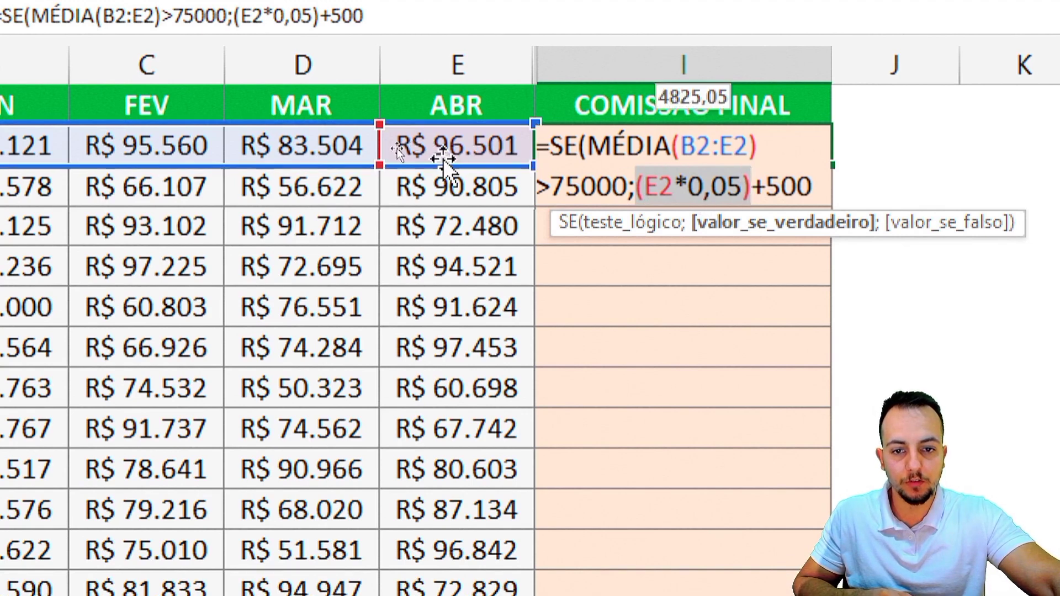
pyautogui.click(762, 186)
pyautogui.moveTo(762, 186); pyautogui.dragTo(814, 188)
pyautogui.click(824, 193)
# Enter E2*0,05 as the value if false and complete the SE formula in I2.
pyautogui.write(';')
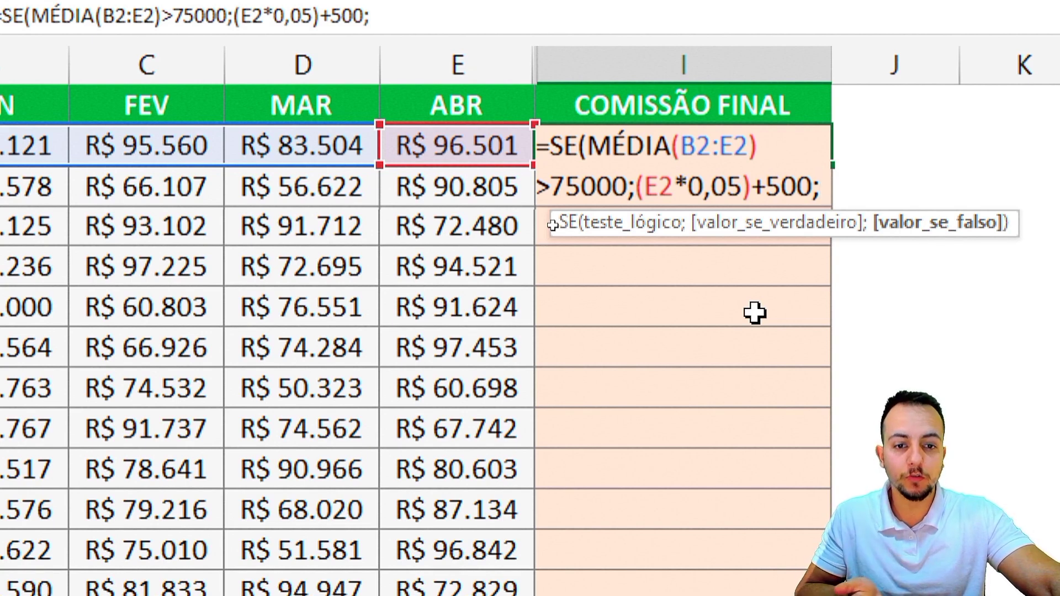
pyautogui.click(438, 149)
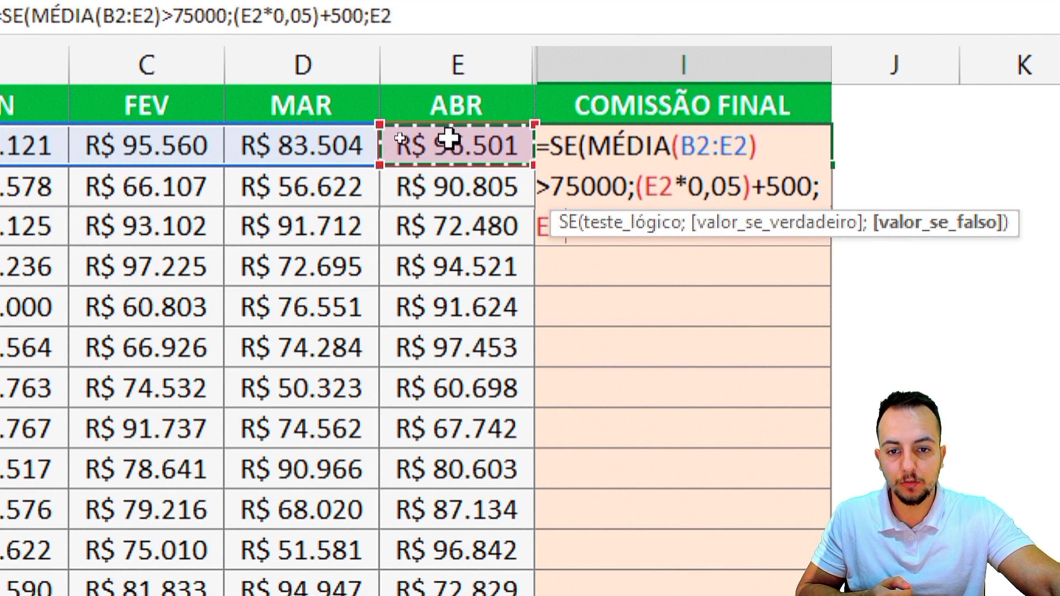
pyautogui.write('*0,05')
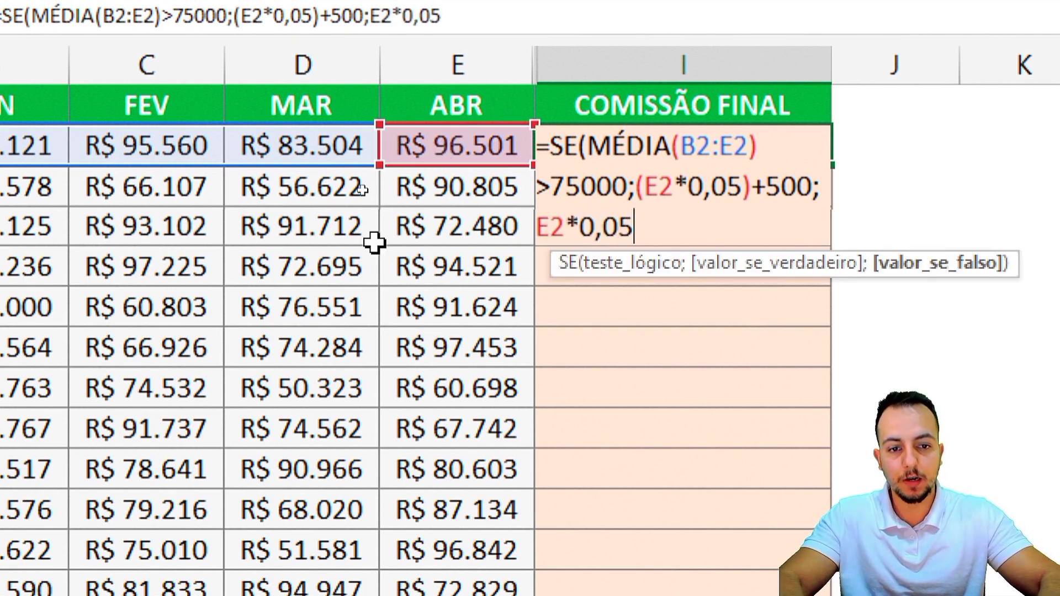
pyautogui.click(374, 240)
pyautogui.press('Return')
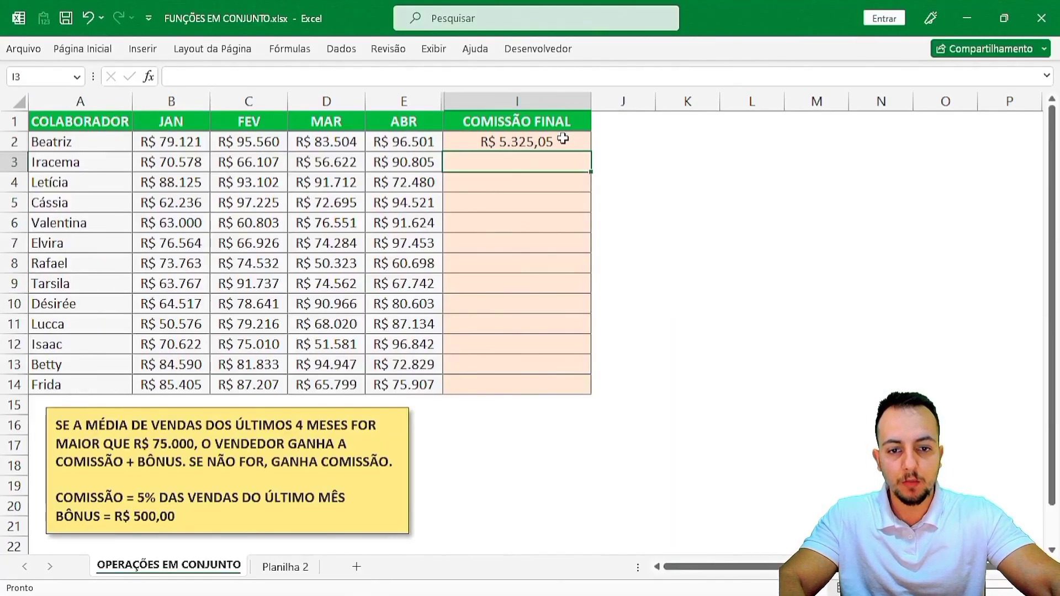
# Fill the combined SE and MÉDIA formula from I2 down to I14 in the COMISSÃO FINAL column.
pyautogui.click(562, 139)
pyautogui.moveTo(591, 152); pyautogui.dragTo(567, 385)
pyautogui.click(542, 148)
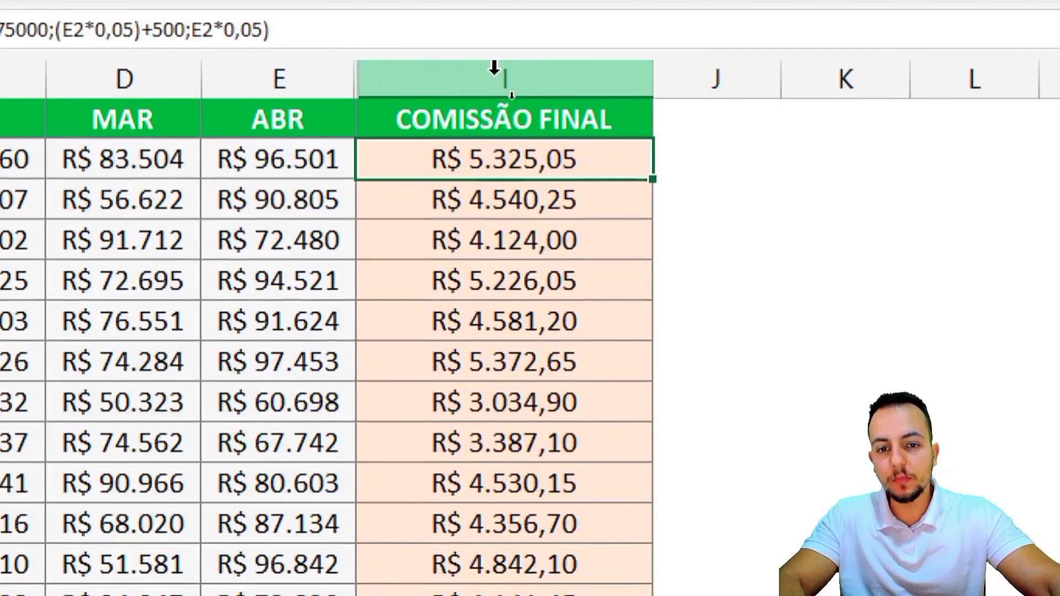
# Unhide the helper columns F to H between ABR and COMISSÃO FINAL, and hide them again.
pyautogui.moveTo(513, 100); pyautogui.dragTo(420, 101)
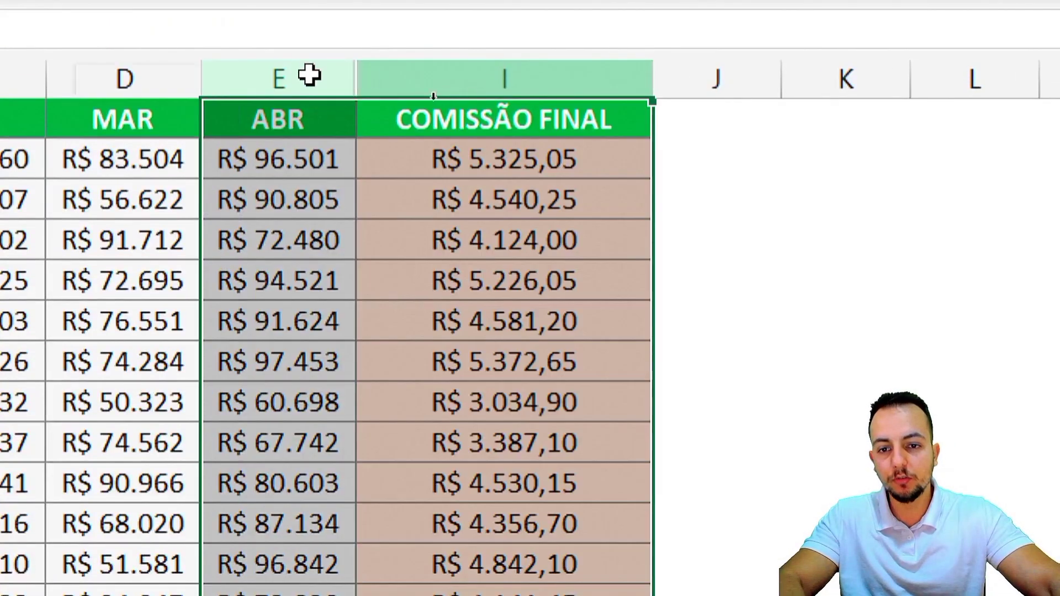
pyautogui.rightClick(476, 103)
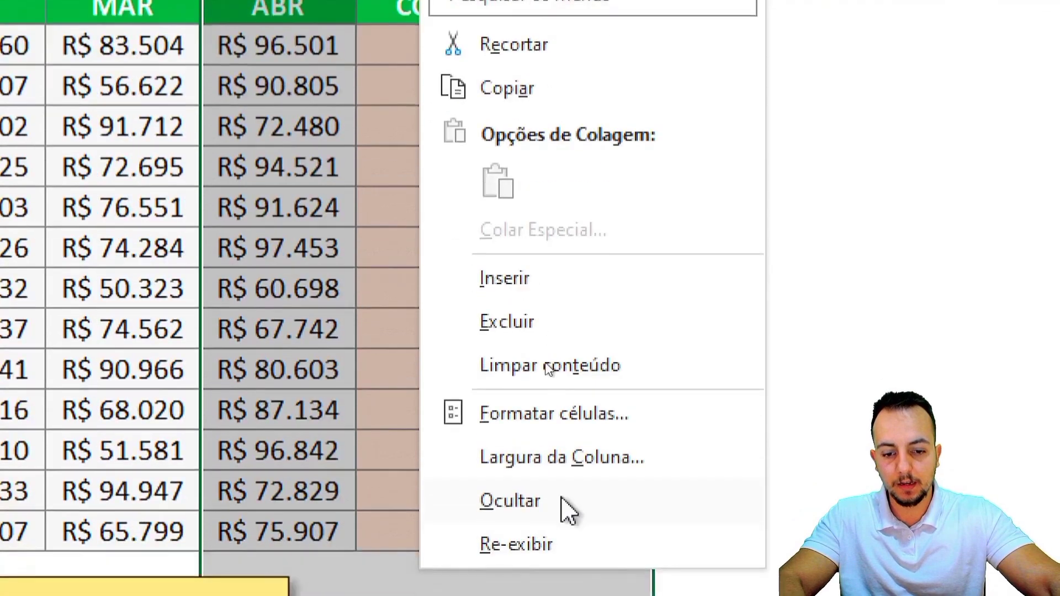
pyautogui.click(552, 539)
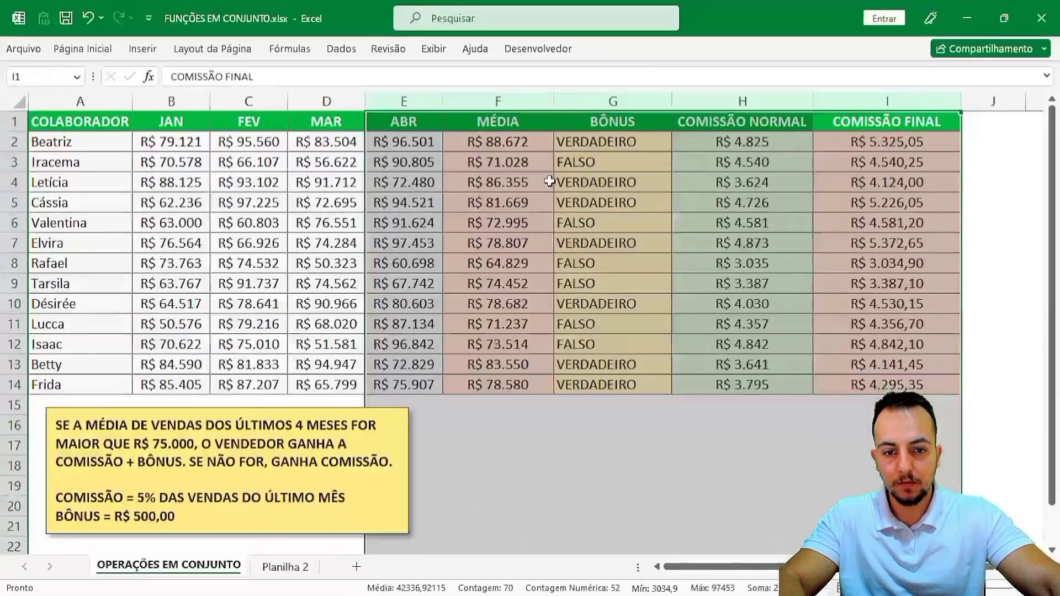
pyautogui.moveTo(504, 103); pyautogui.dragTo(742, 103)
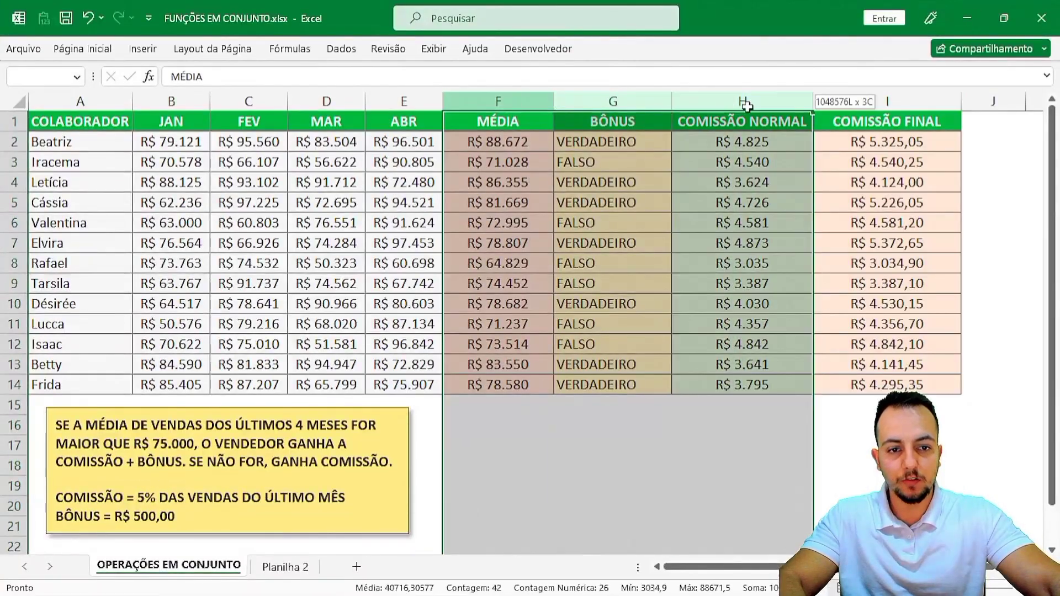
pyautogui.rightClick(746, 103)
pyautogui.click(790, 372)
# Review the combined formula inside I2 and leave it as it is.
pyautogui.click(581, 142)
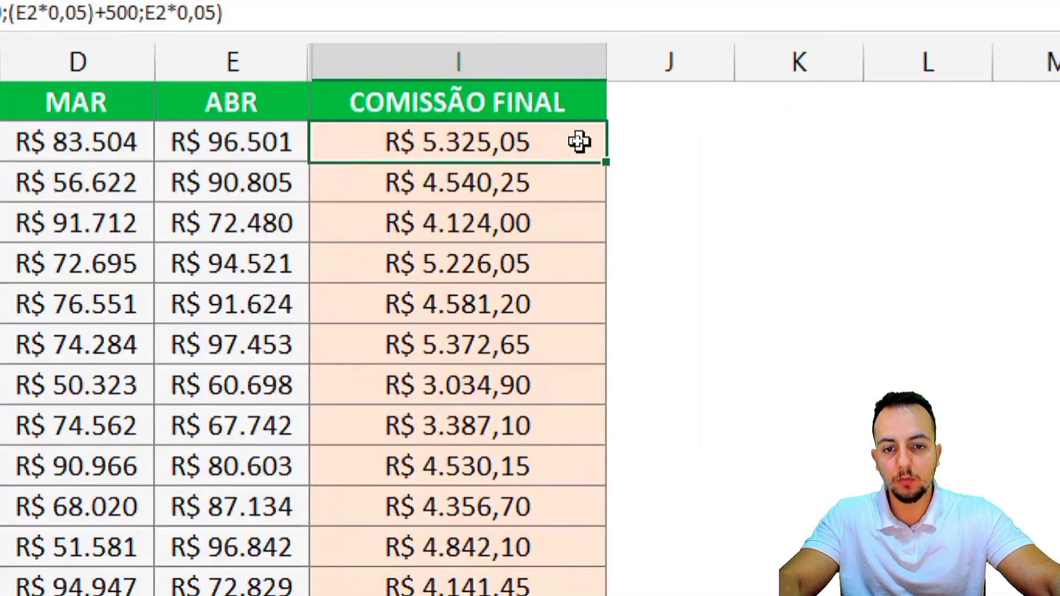
pyautogui.doubleClick(575, 141)
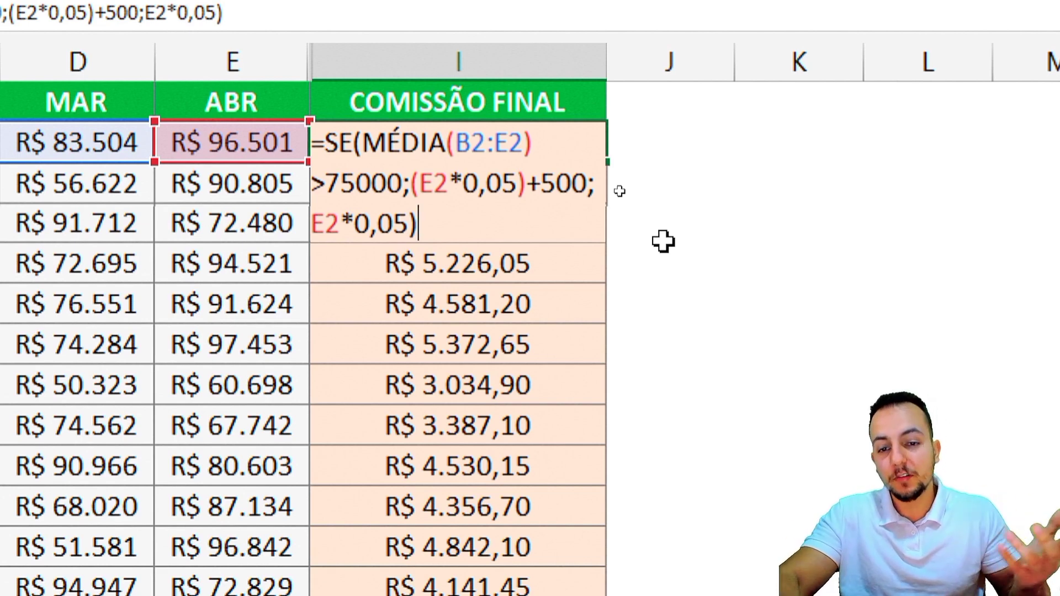
pyautogui.hotkey('ctrl', 'Return')
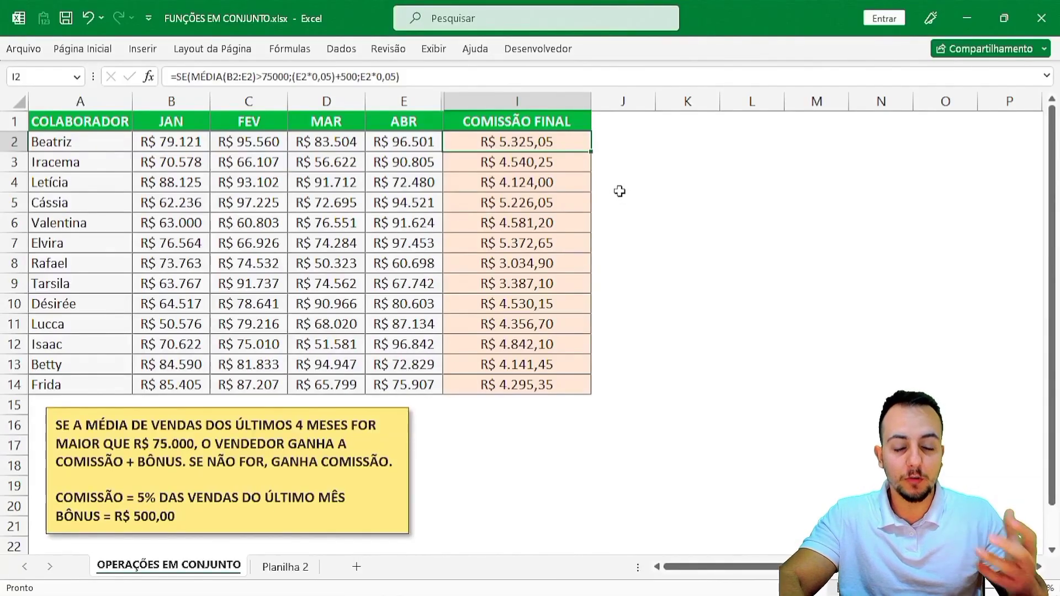